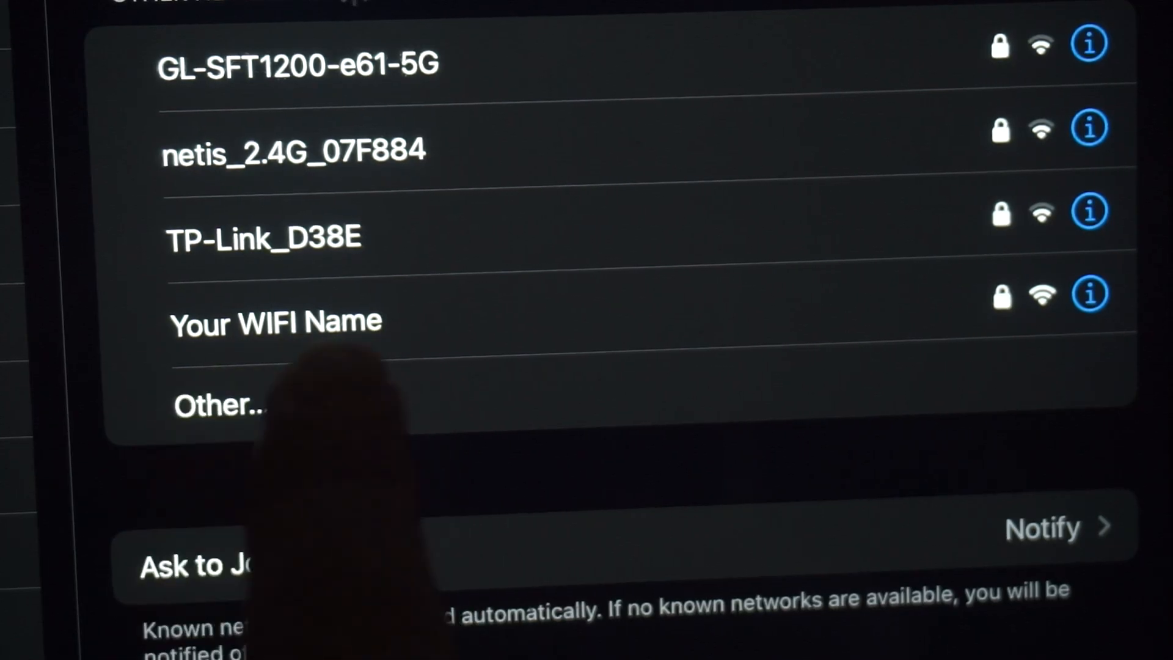
# Join the iPad to the 'Your WIFI Name' Wi-Fi network with its password.
pyautogui.click(367, 320)
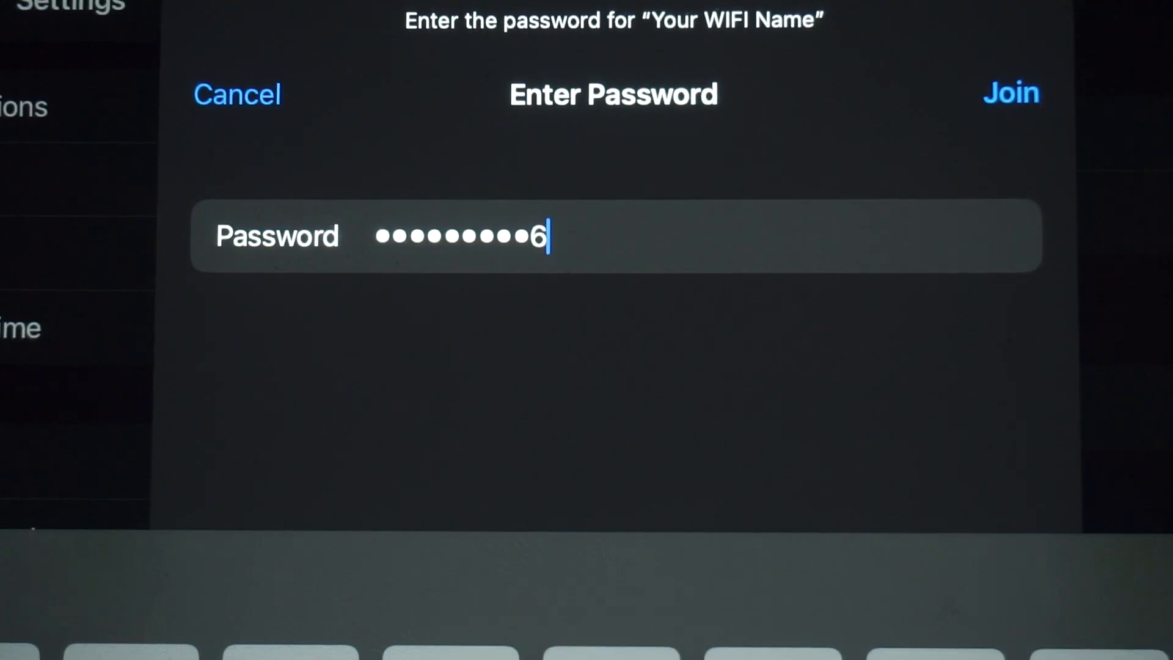
pyautogui.click(1011, 93)
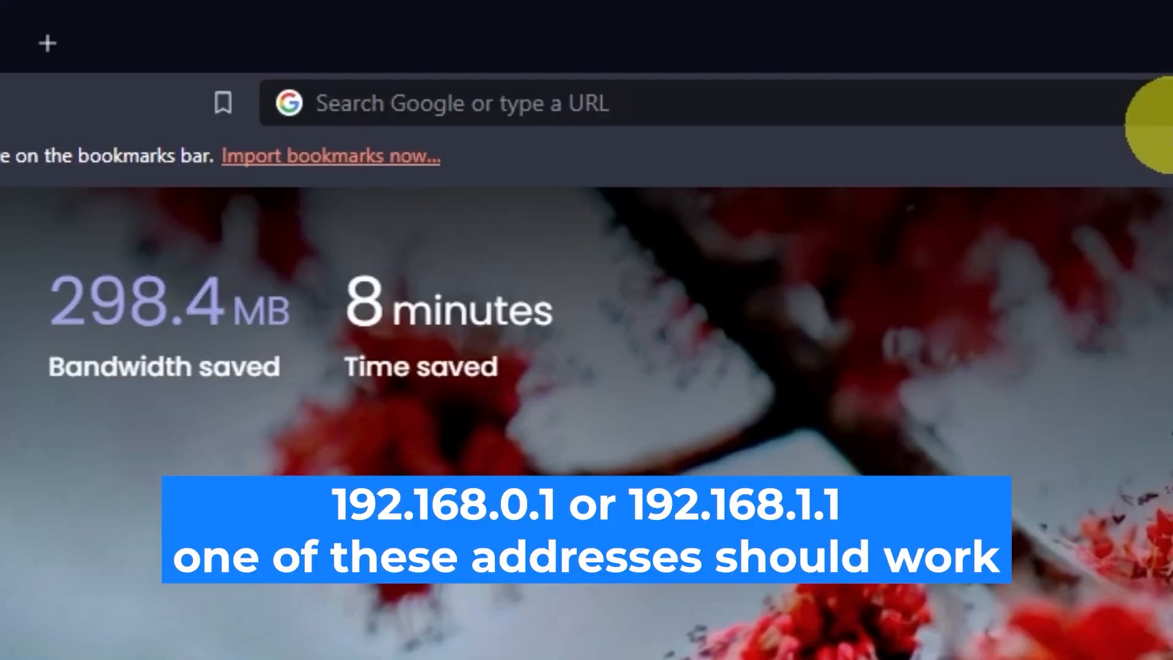
# Load the router admin address 192.168.0.1 in Brave.
pyautogui.click(582, 39)
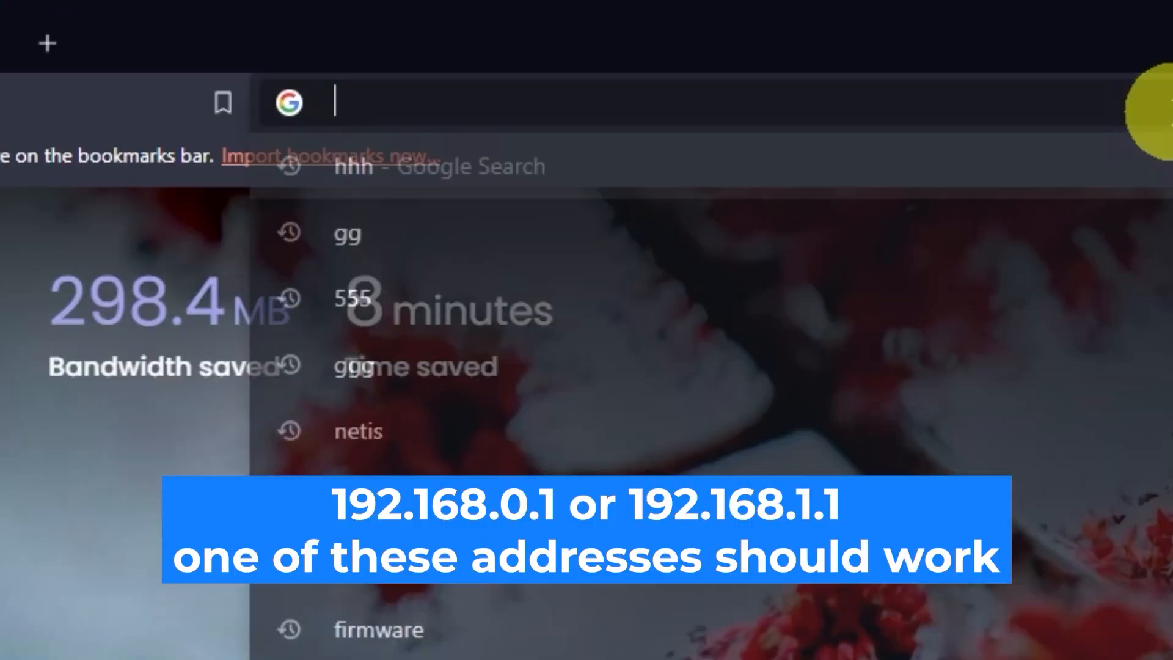
pyautogui.write('192.168.0')
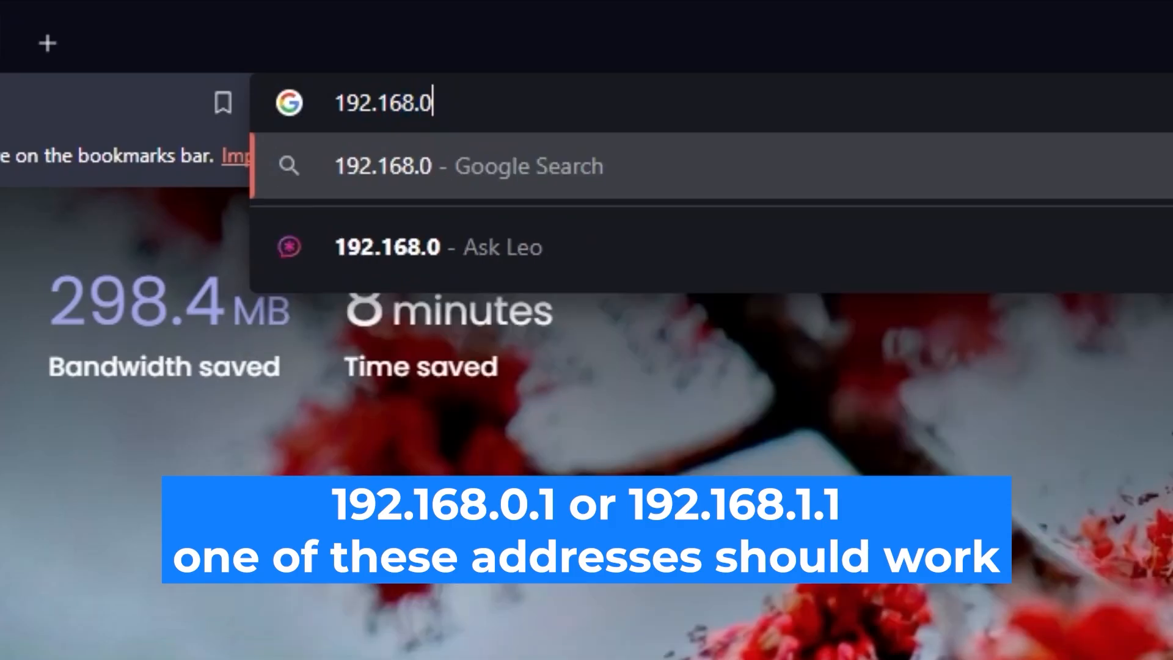
pyautogui.write('.1')
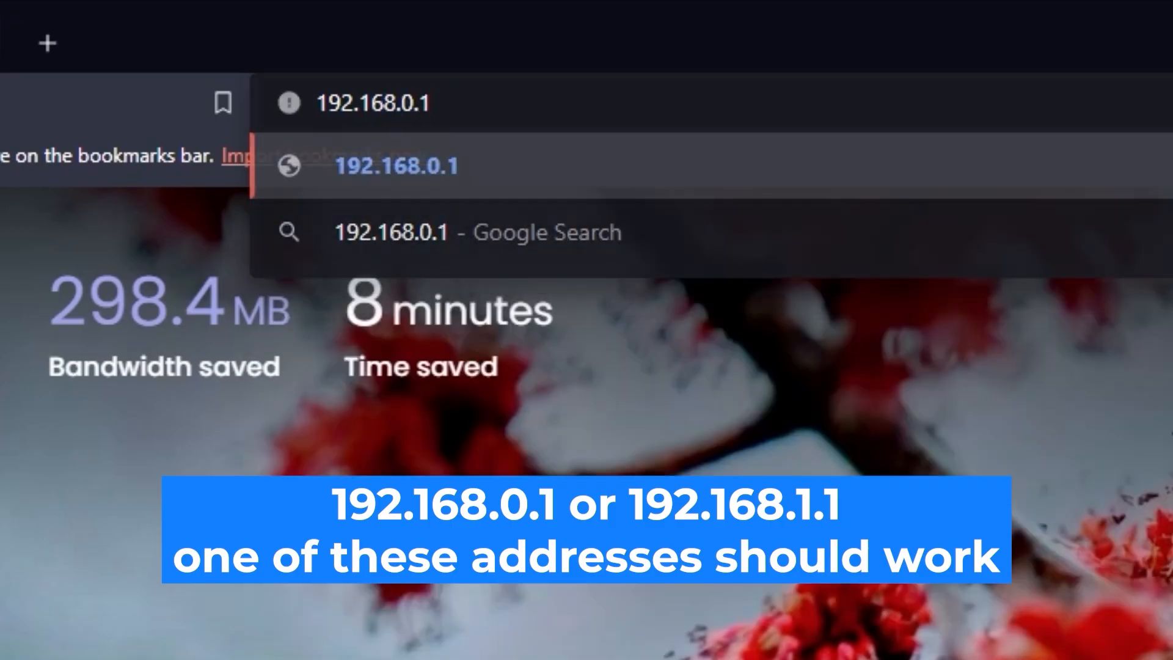
pyautogui.press('Return')
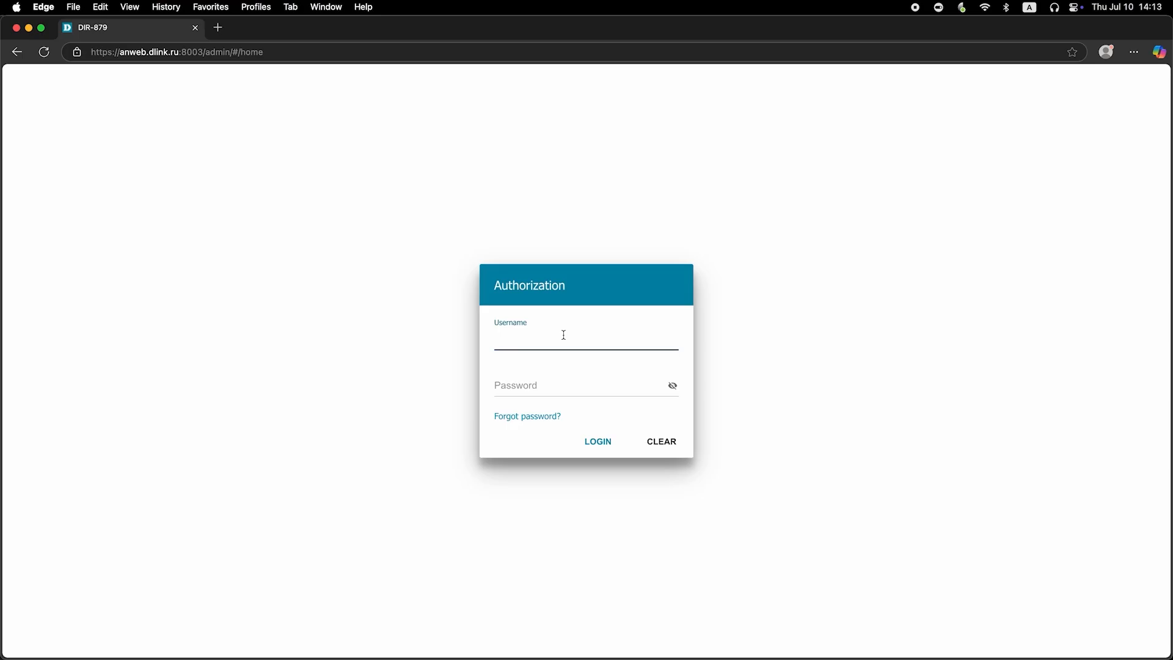
# Enter username admin and the default password, reveal it to check, and attempt login.
pyautogui.write('admin')
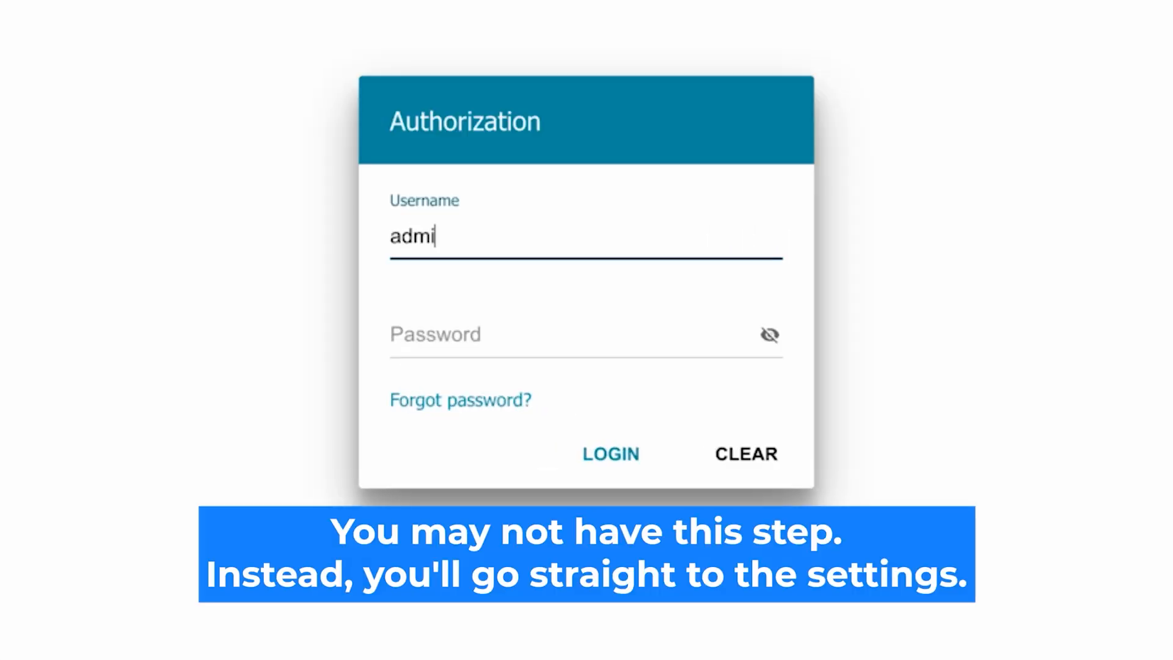
pyautogui.click(450, 336)
pyautogui.write('adssword')
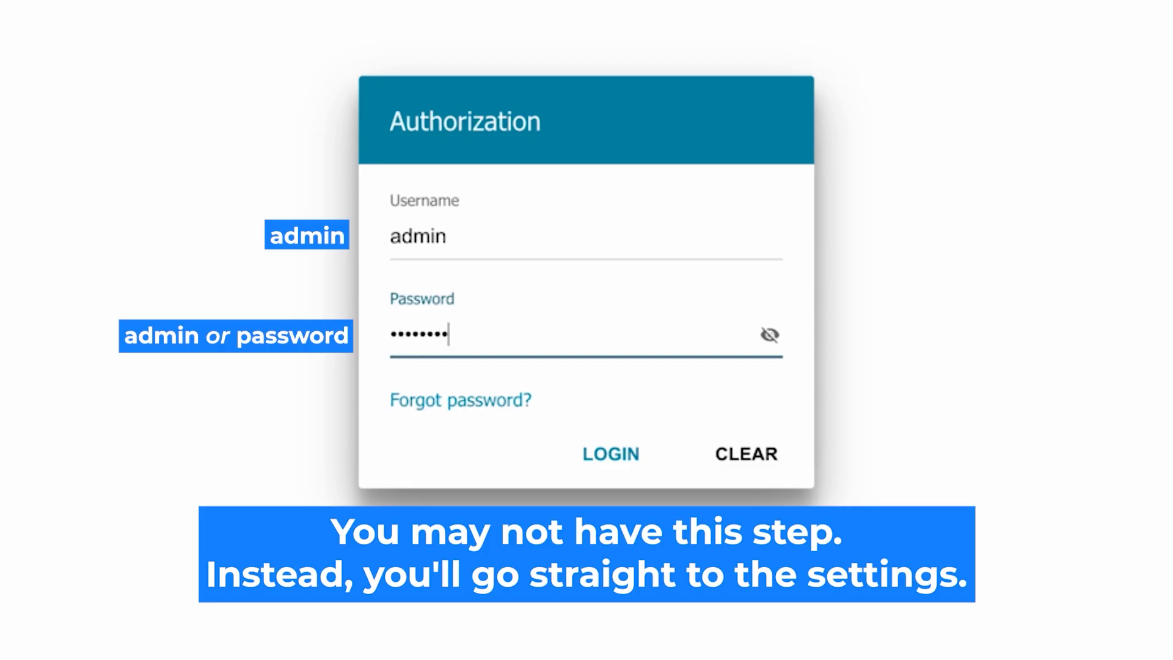
pyautogui.click(769, 335)
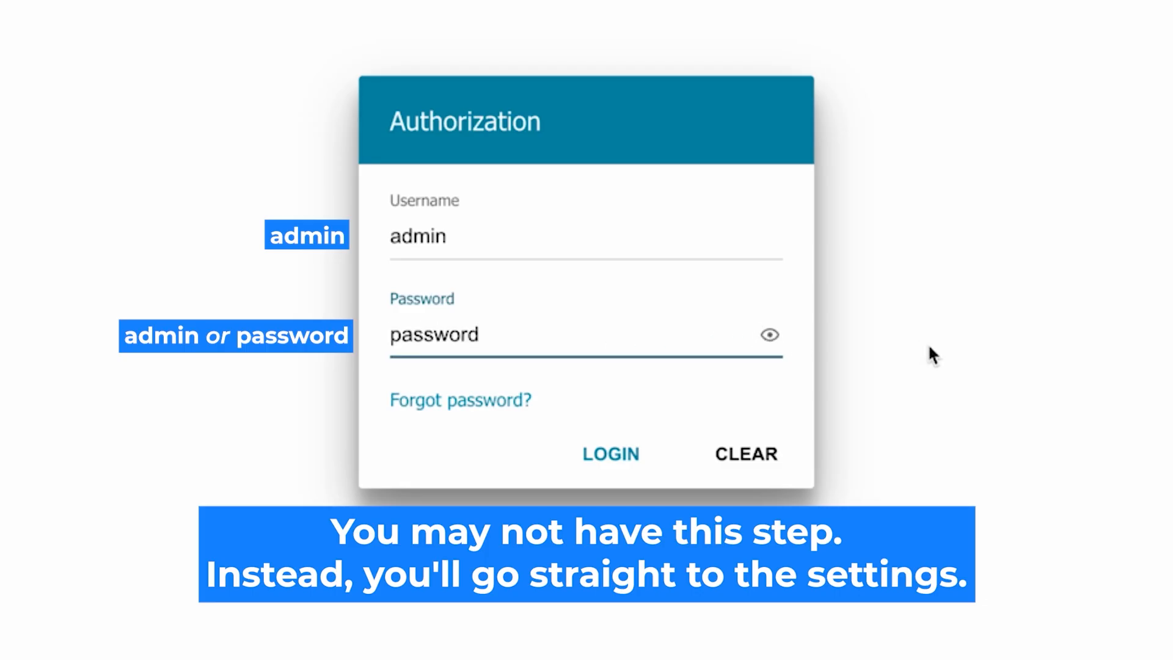
pyautogui.click(613, 454)
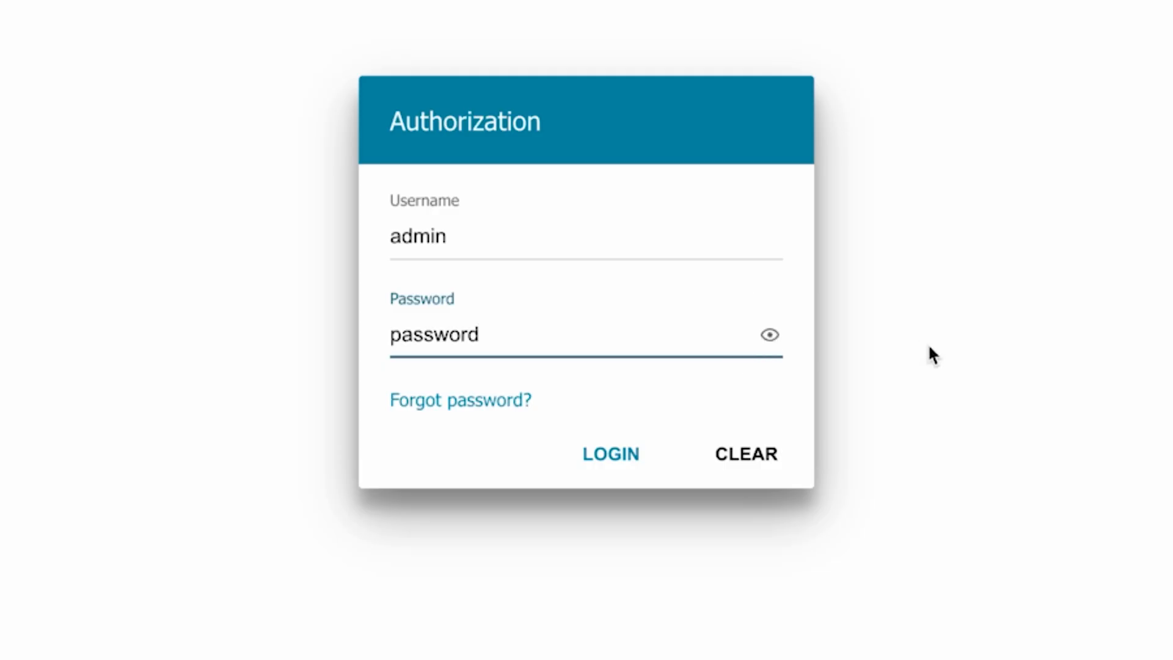
# Retype the default password, verify it in plain text, and log in to the router.
pyautogui.click(607, 453)
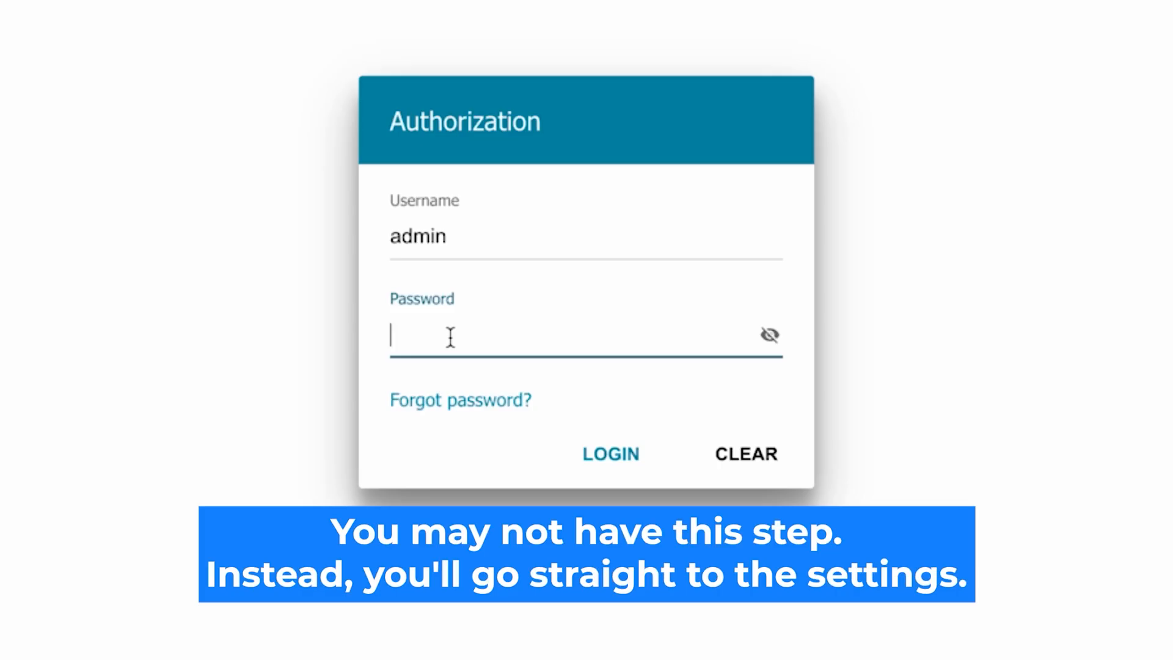
pyautogui.write('•••••••••')
pyautogui.click(769, 334)
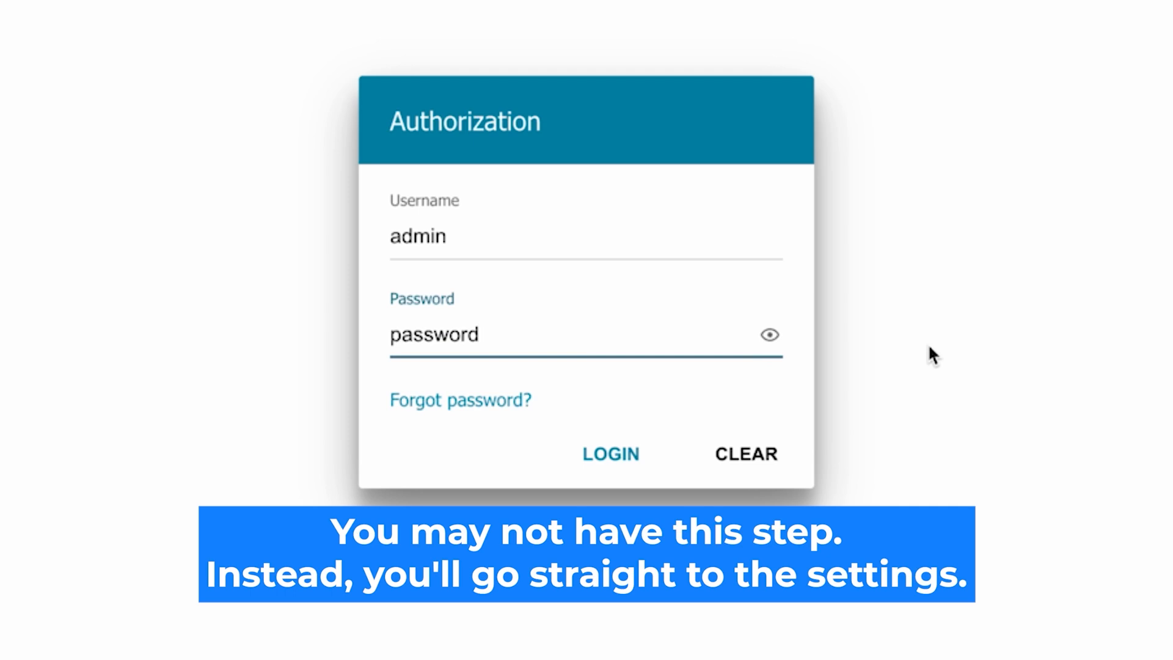
pyautogui.click(596, 453)
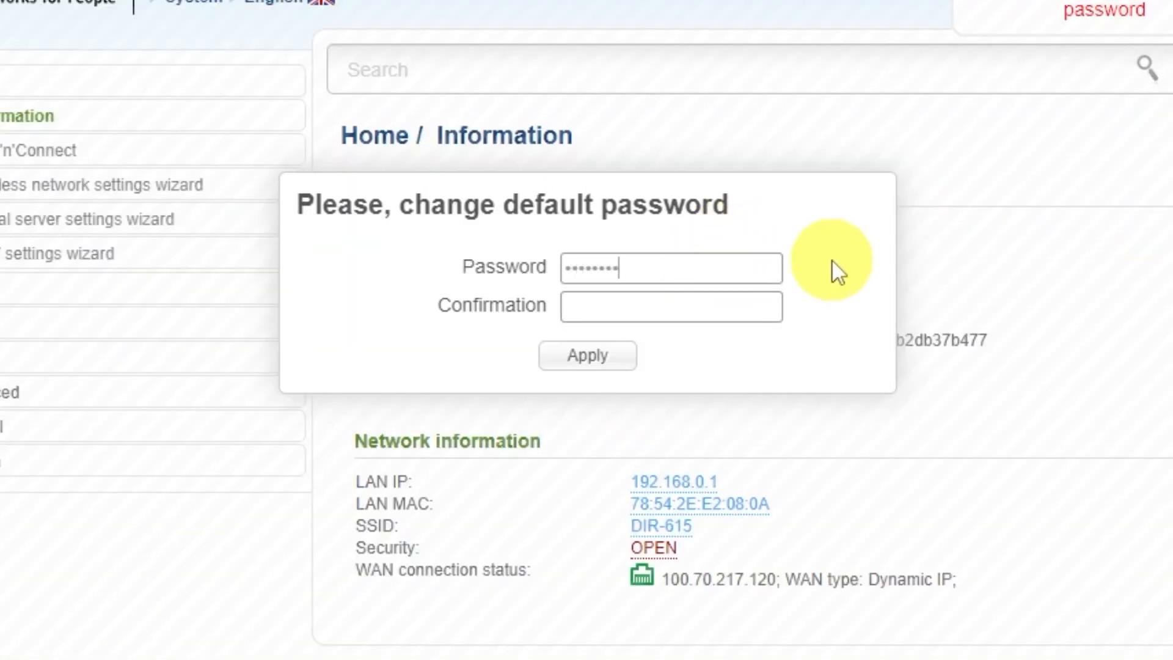
# Apply a new admin password, sign back in as admin with it, and decline browser saving.
pyautogui.click(757, 299)
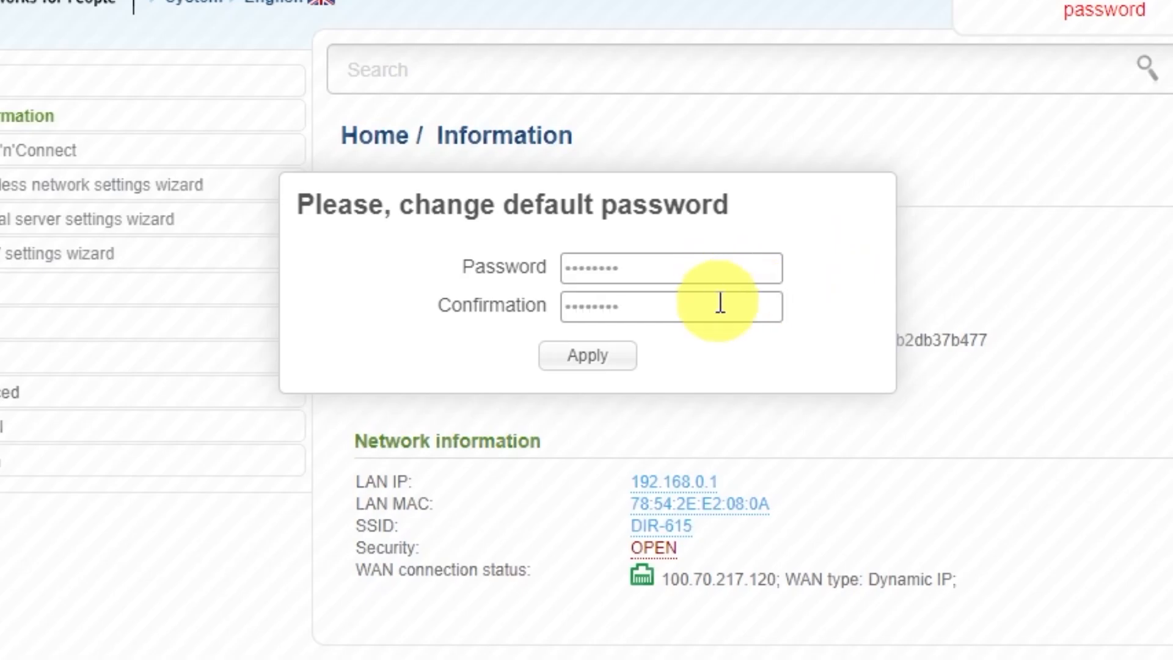
pyautogui.click(618, 360)
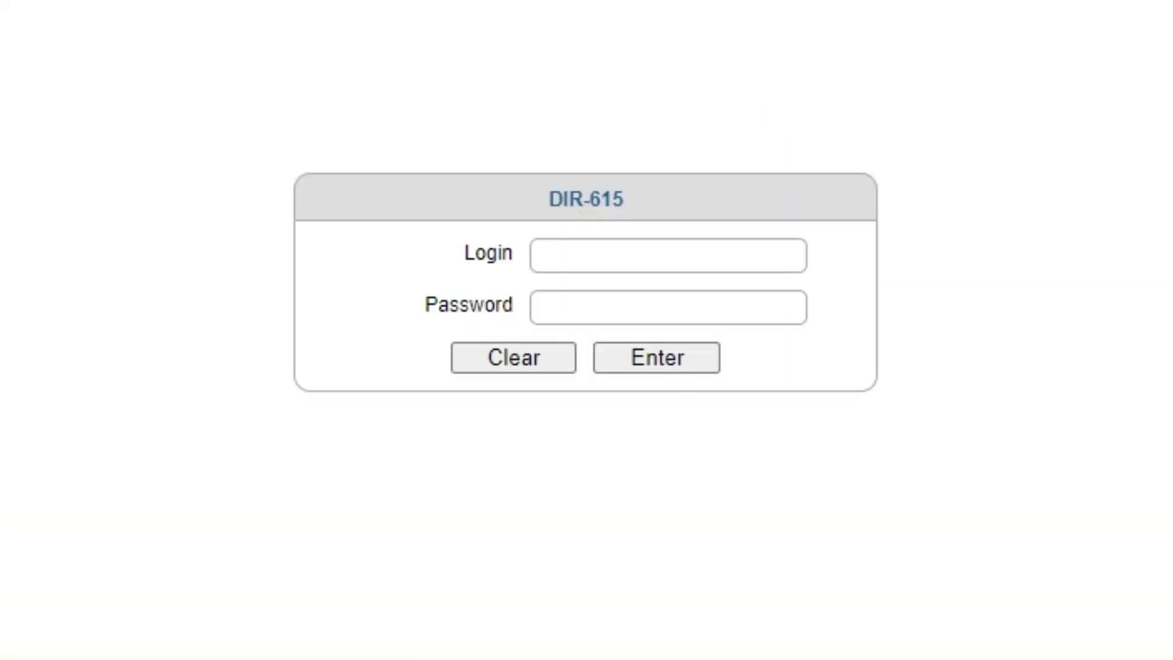
pyautogui.click(628, 254)
pyautogui.write('admin')
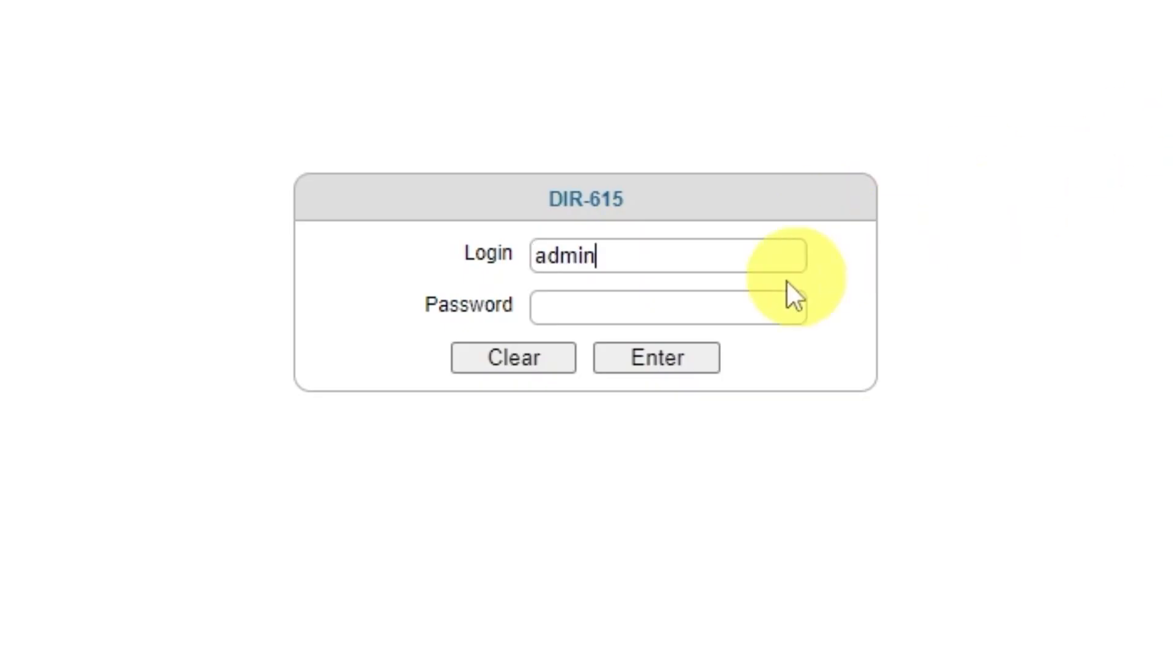
pyautogui.click(725, 308)
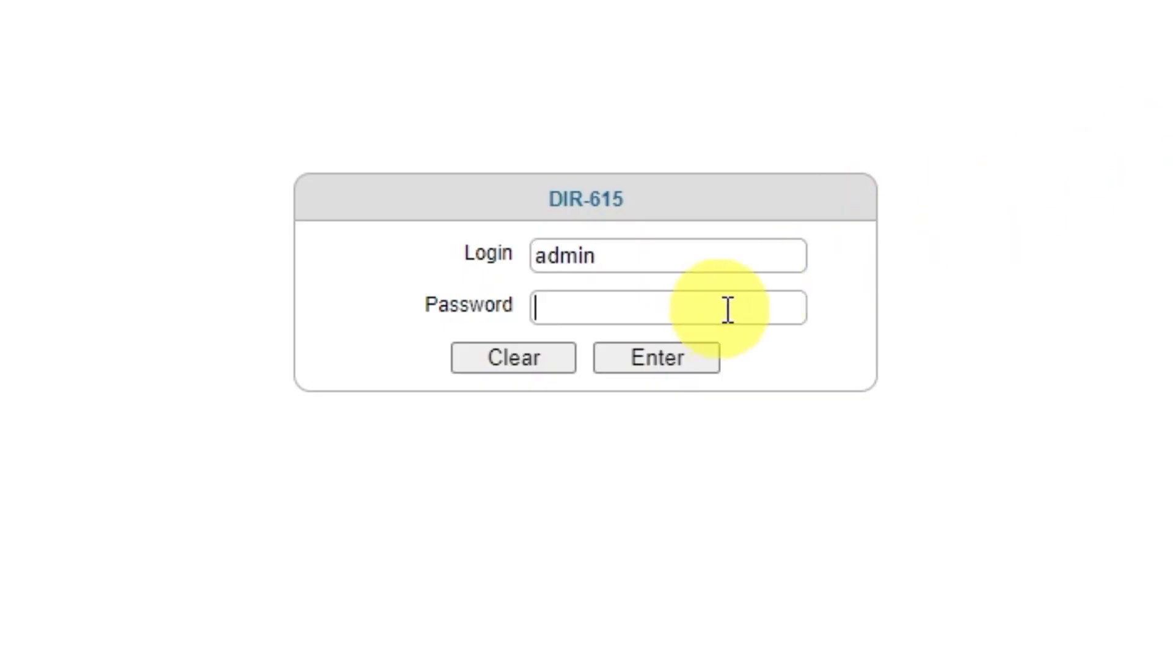
pyautogui.write('••••••••')
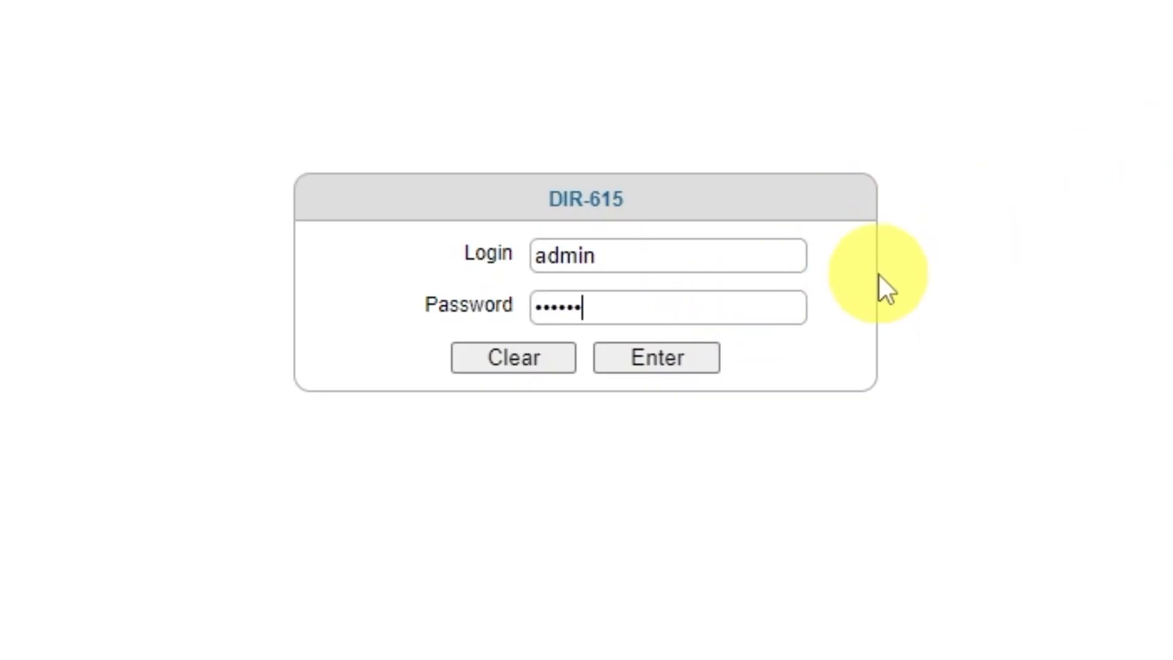
pyautogui.click(646, 367)
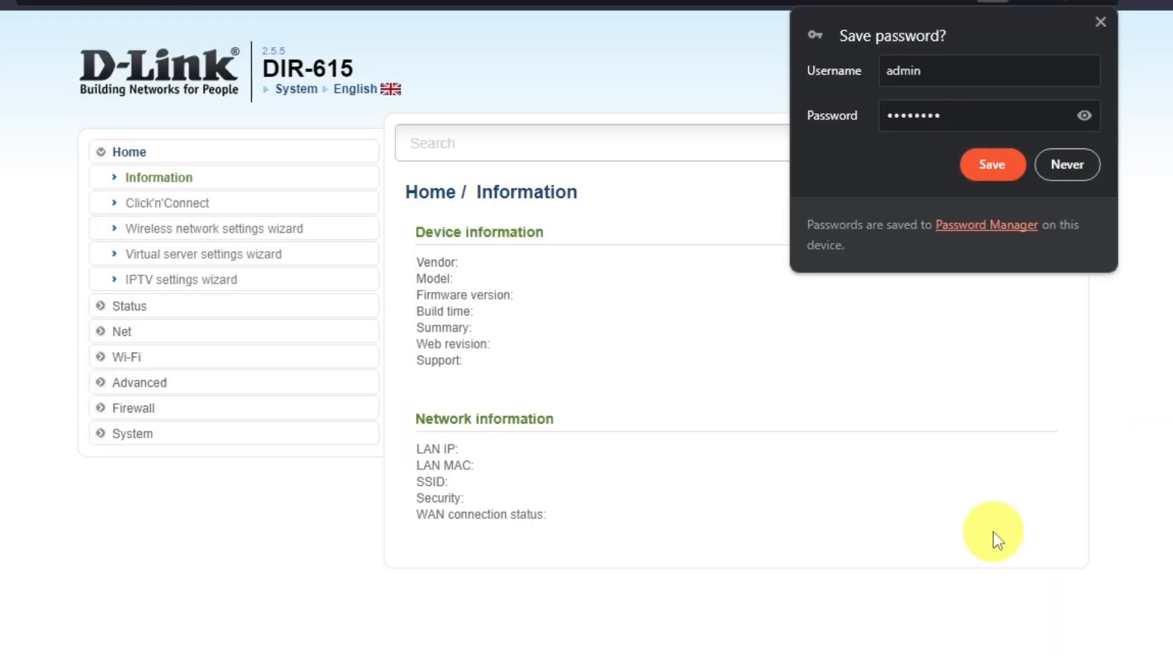
pyautogui.click(1067, 166)
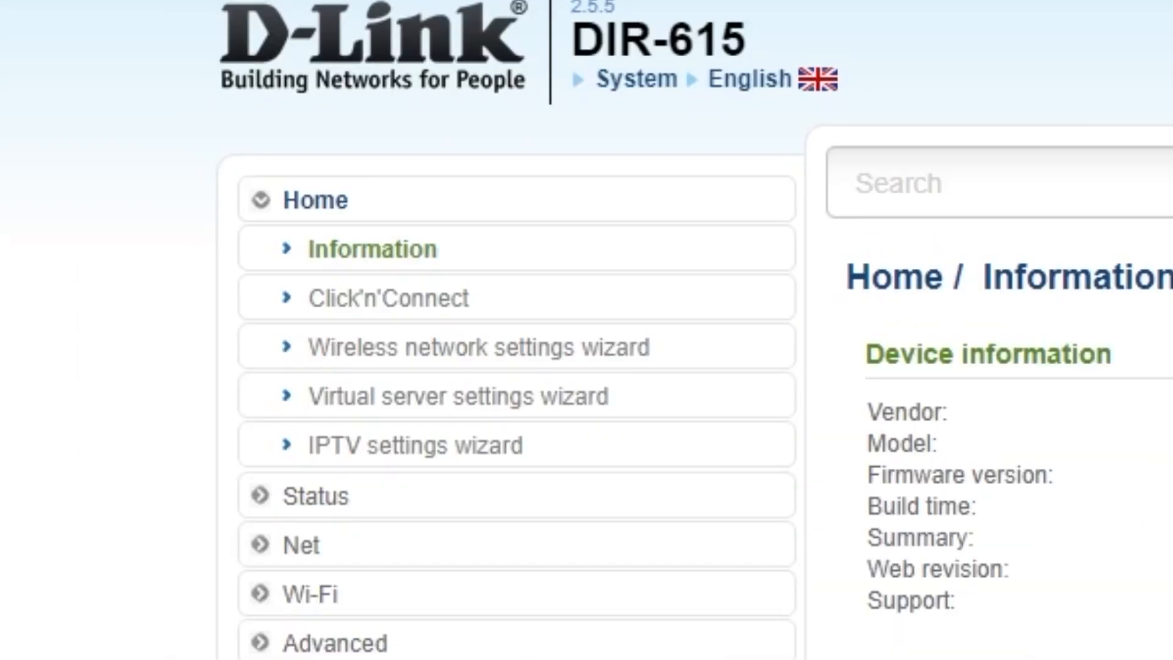
# Launch Click'n'Connect, pass the cable step, and pick Dynamic IP as the connection type.
pyautogui.click(444, 300)
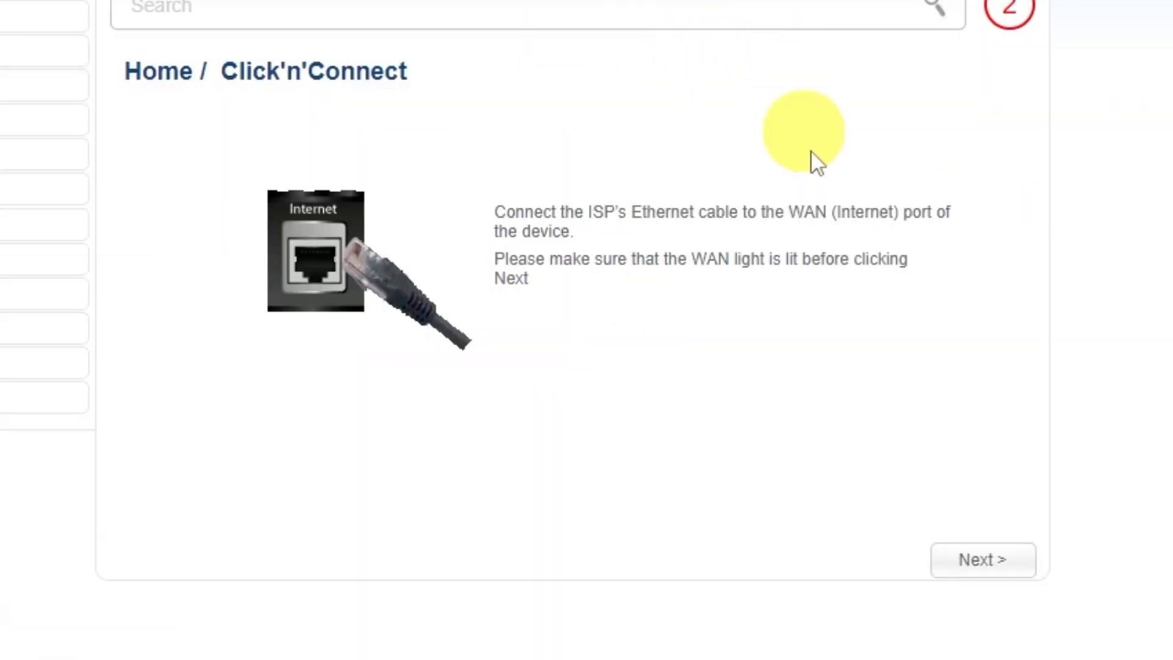
pyautogui.click(982, 566)
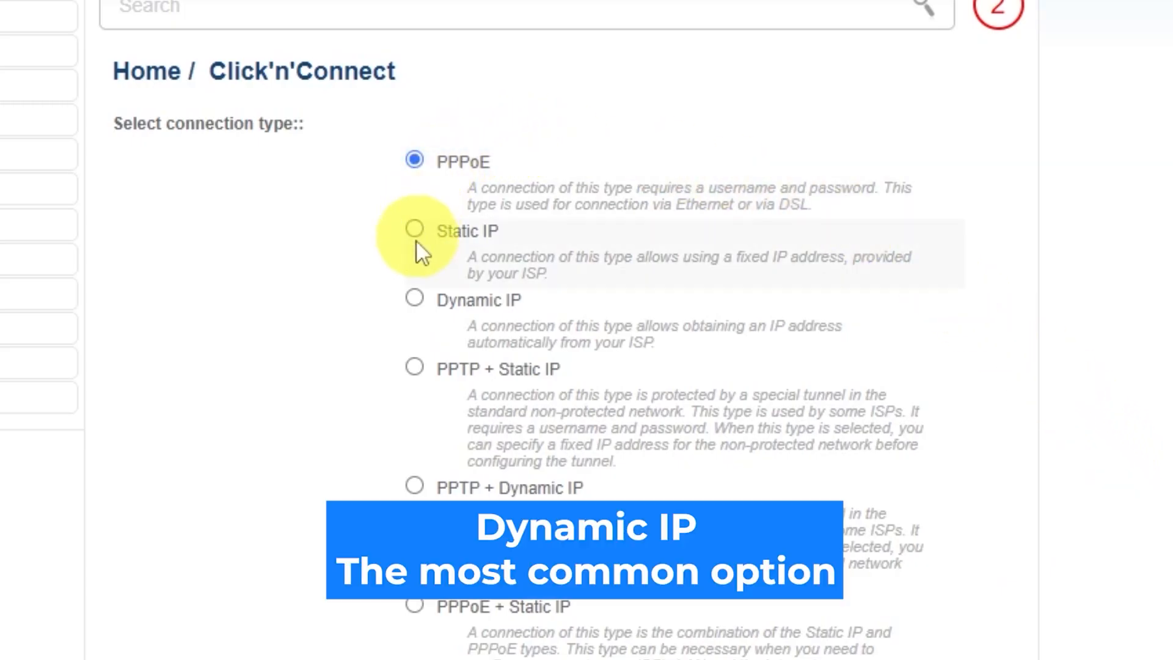
pyautogui.scroll(-3, 427, 415)
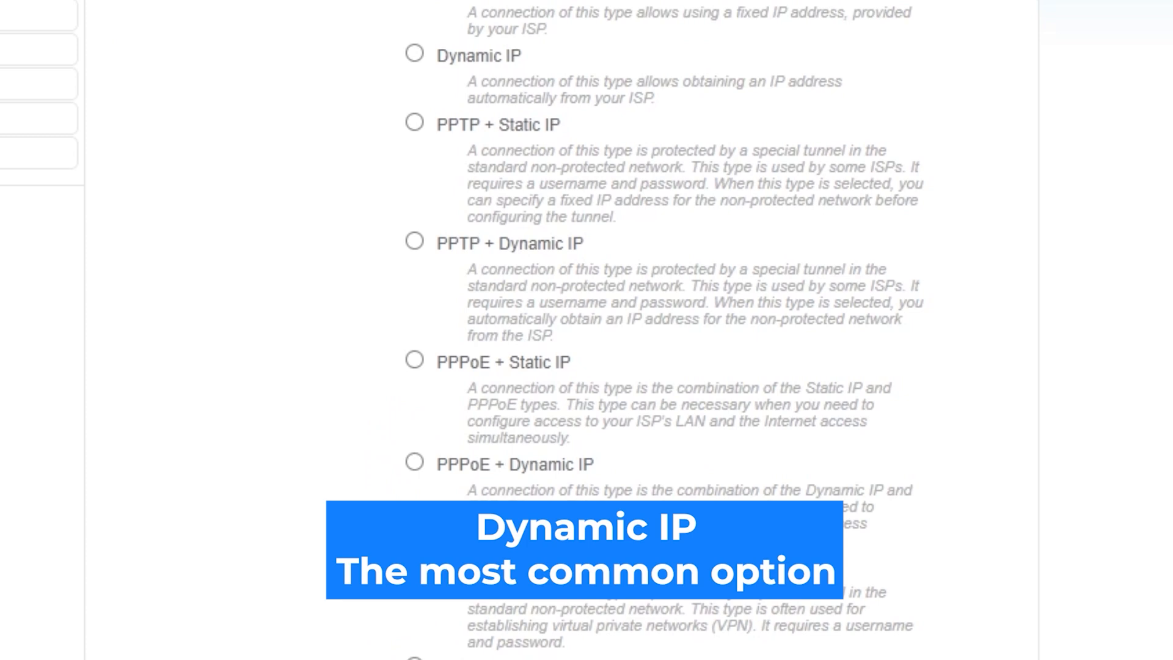
pyautogui.scroll(4, 586, 330)
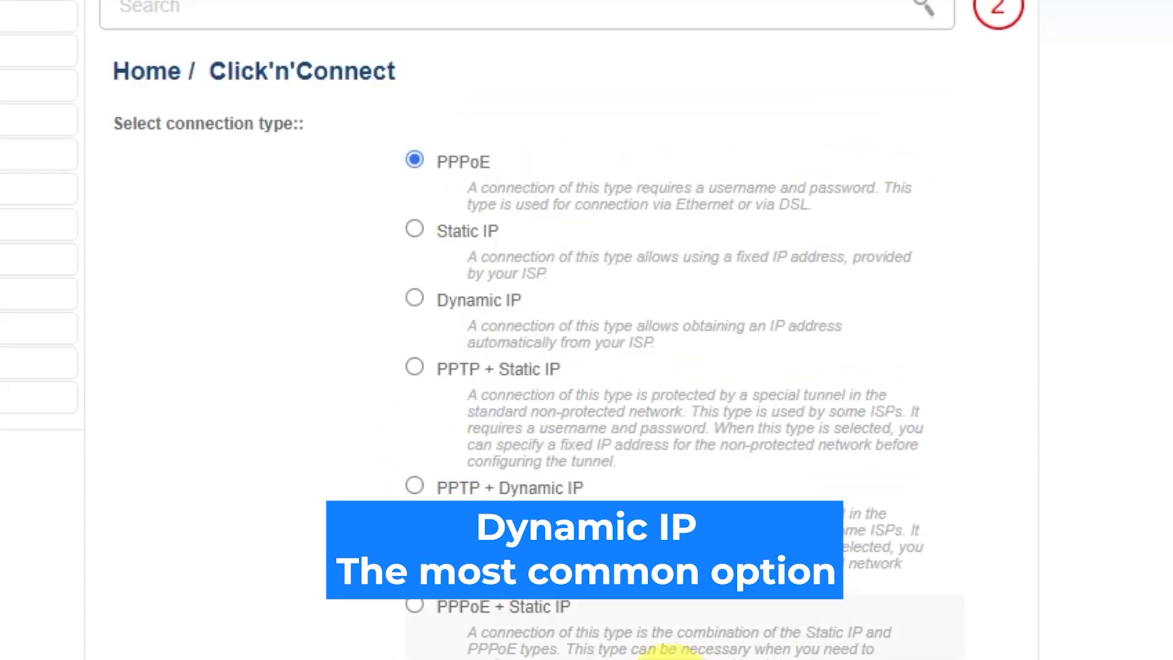
pyautogui.click(415, 298)
pyautogui.scroll(-2, 1034, 395)
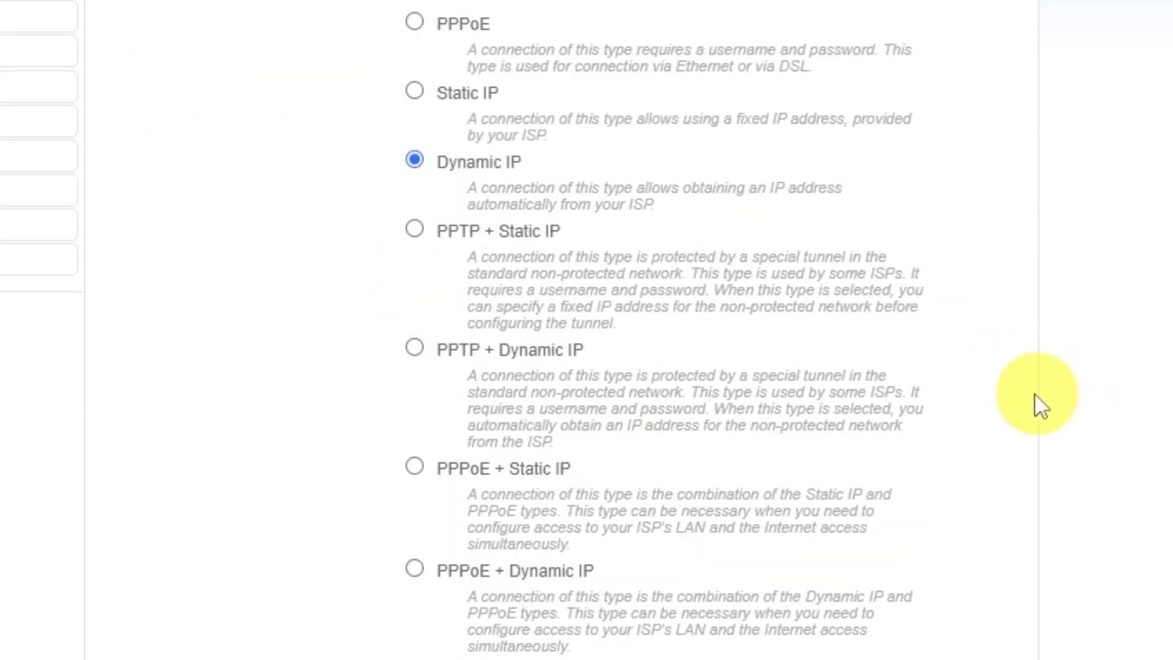
pyautogui.scroll(-7, 1035, 394)
pyautogui.click(941, 602)
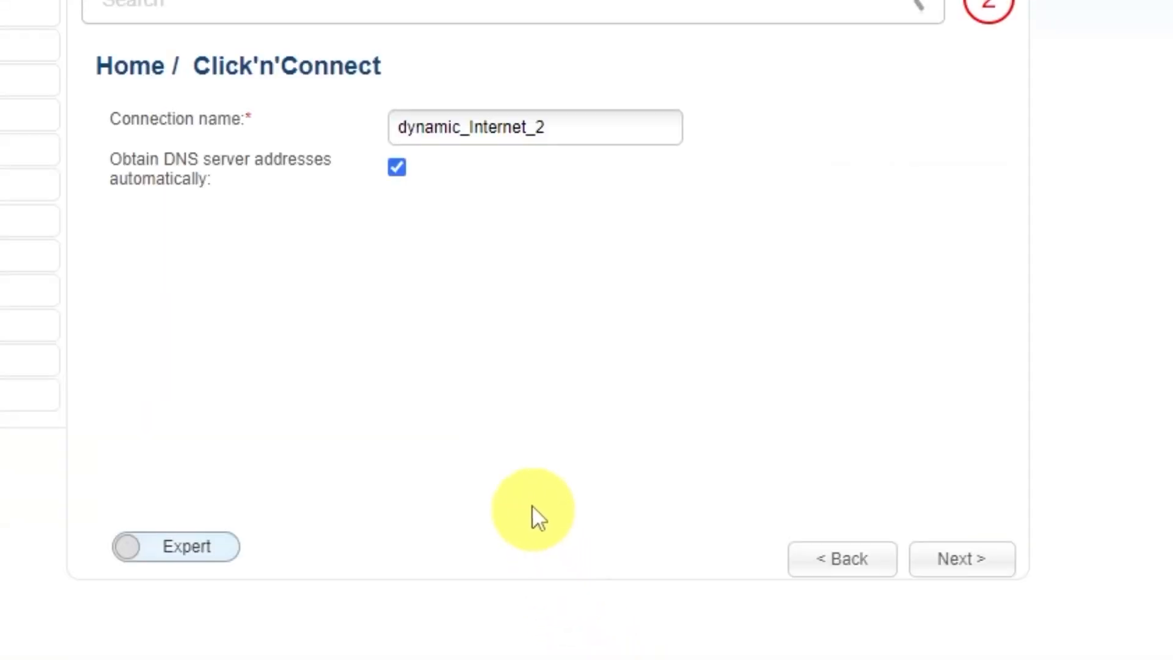
# Replace the connection name with 'd-link wifi' and continue to the settings summary.
pyautogui.moveTo(573, 127); pyautogui.dragTo(394, 127)
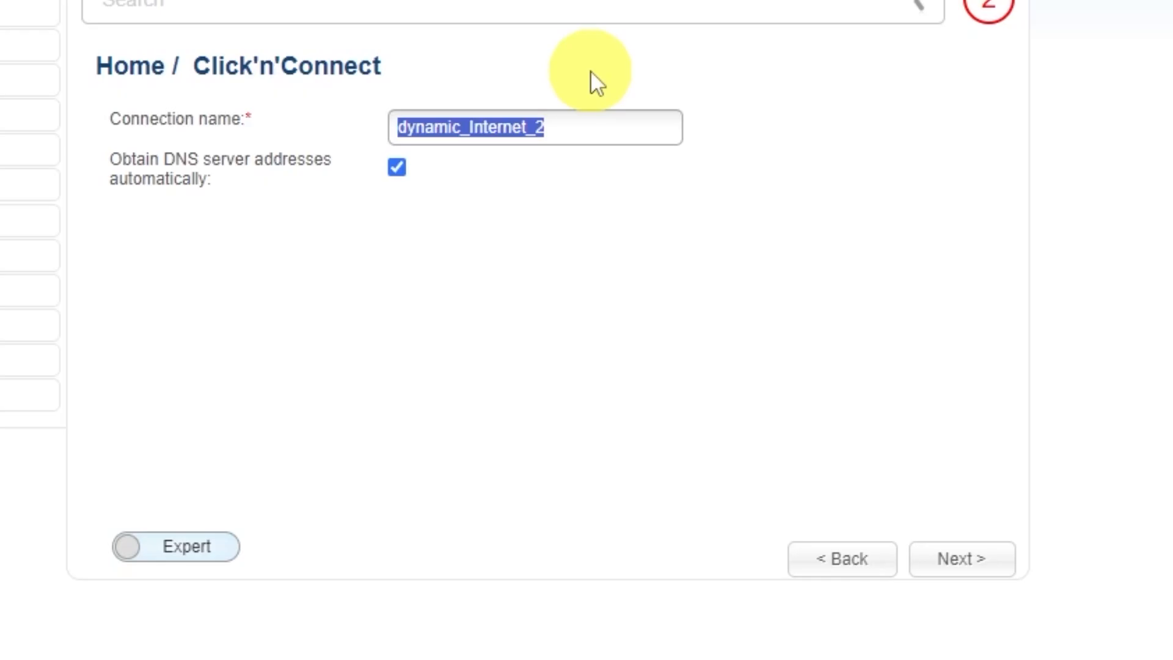
pyautogui.write('d-link')
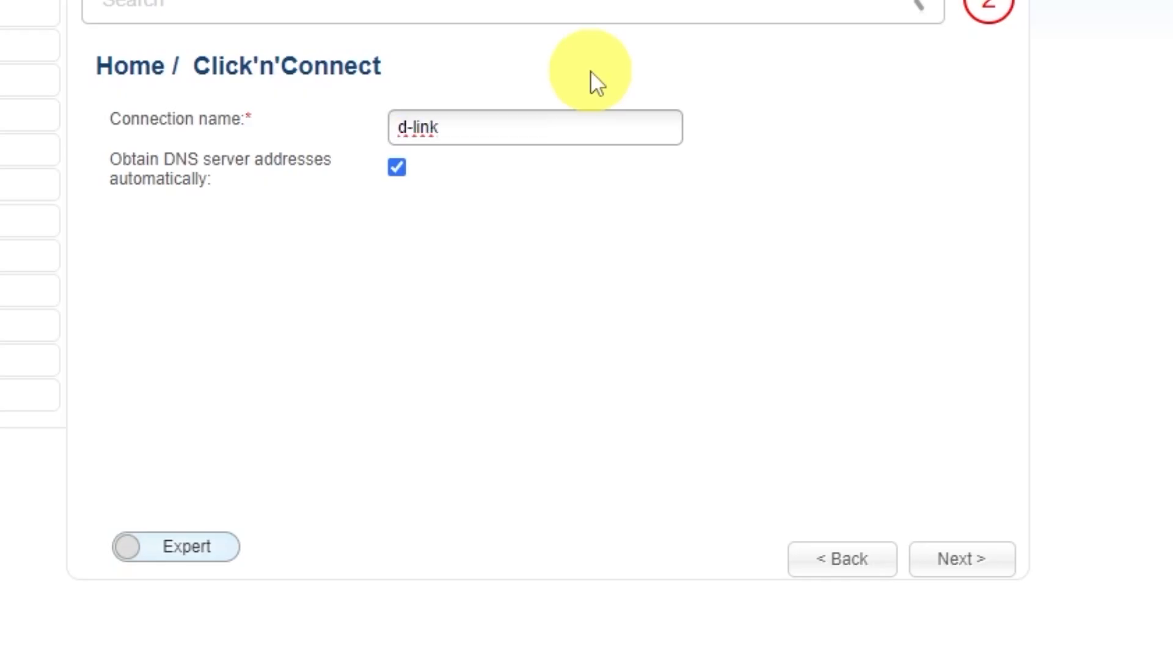
pyautogui.write(' wifi')
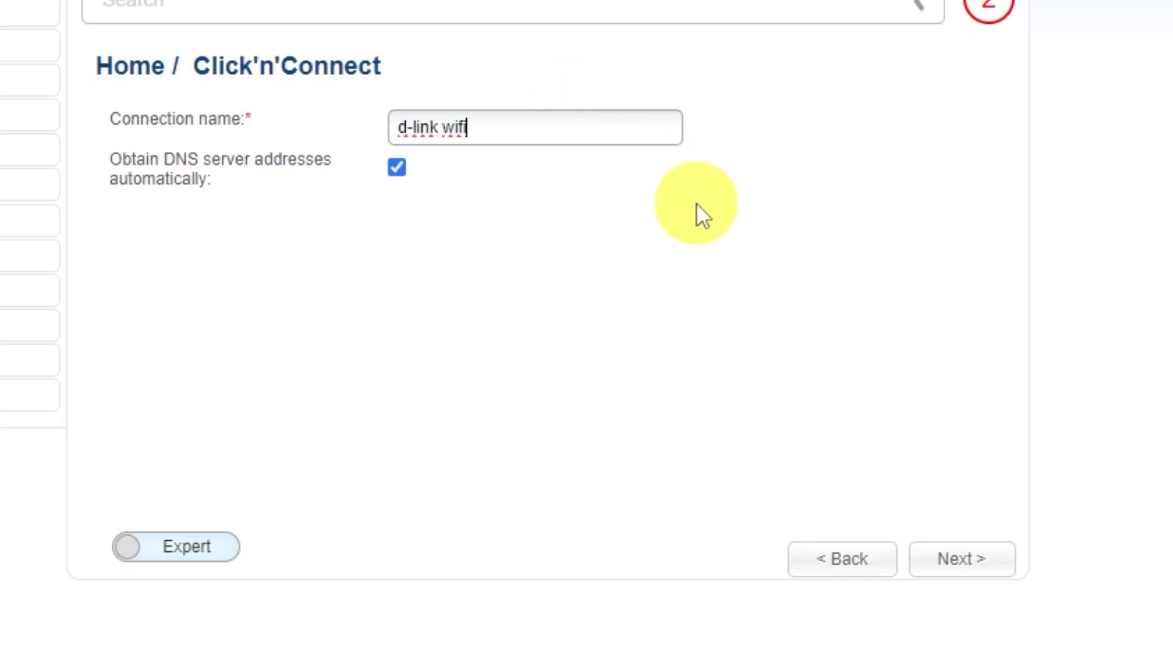
pyautogui.click(965, 560)
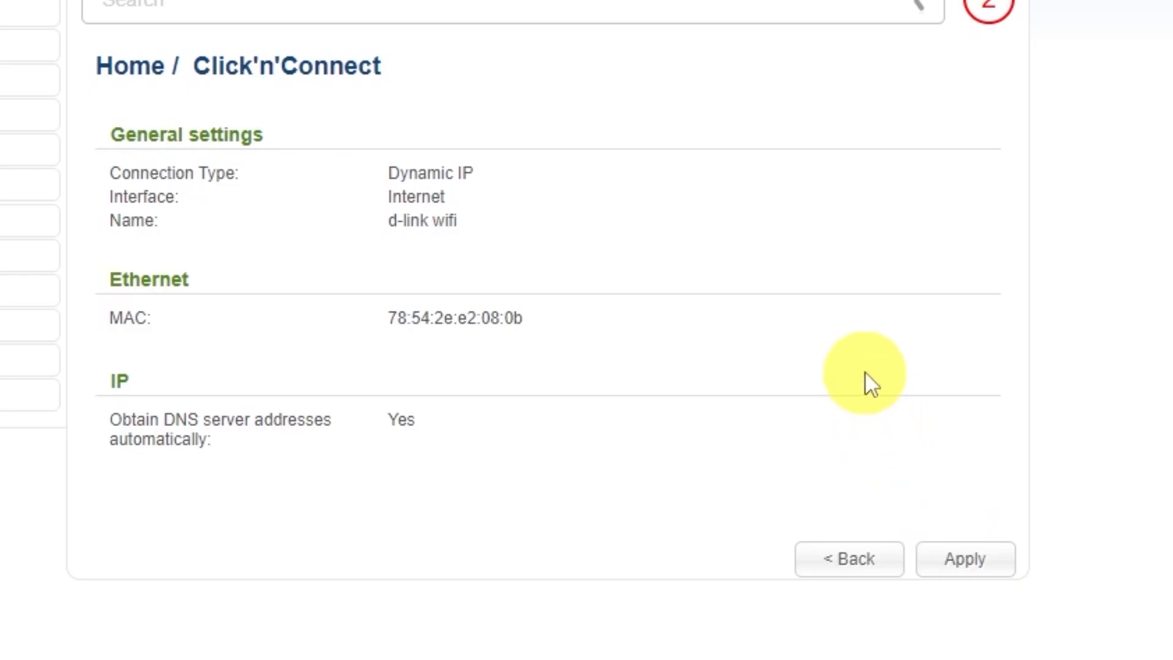
# Apply the d-link wifi Dynamic IP connection, acknowledge the Internet success check, and continue.
pyautogui.click(966, 557)
pyautogui.click(532, 136)
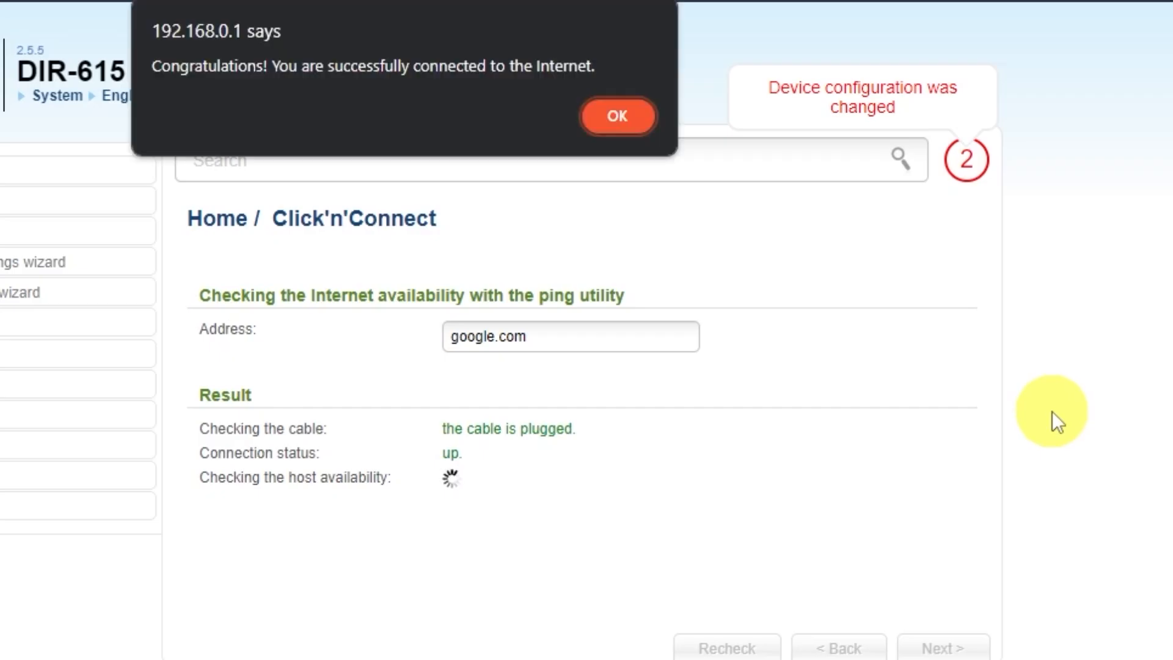
pyautogui.click(614, 119)
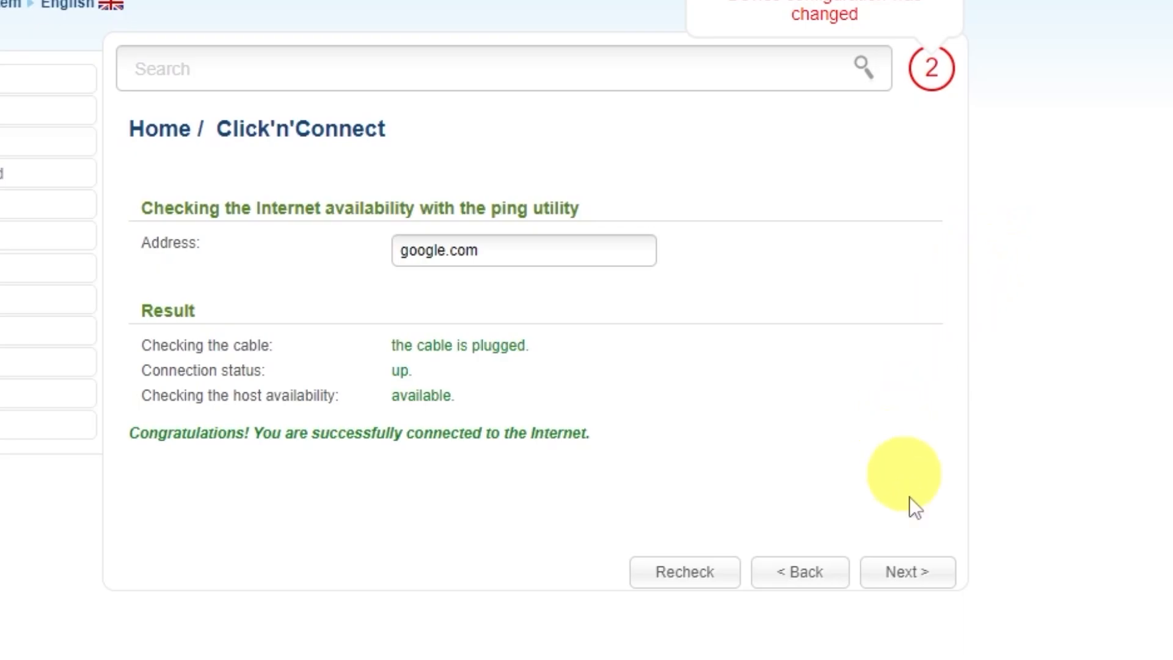
pyautogui.click(920, 573)
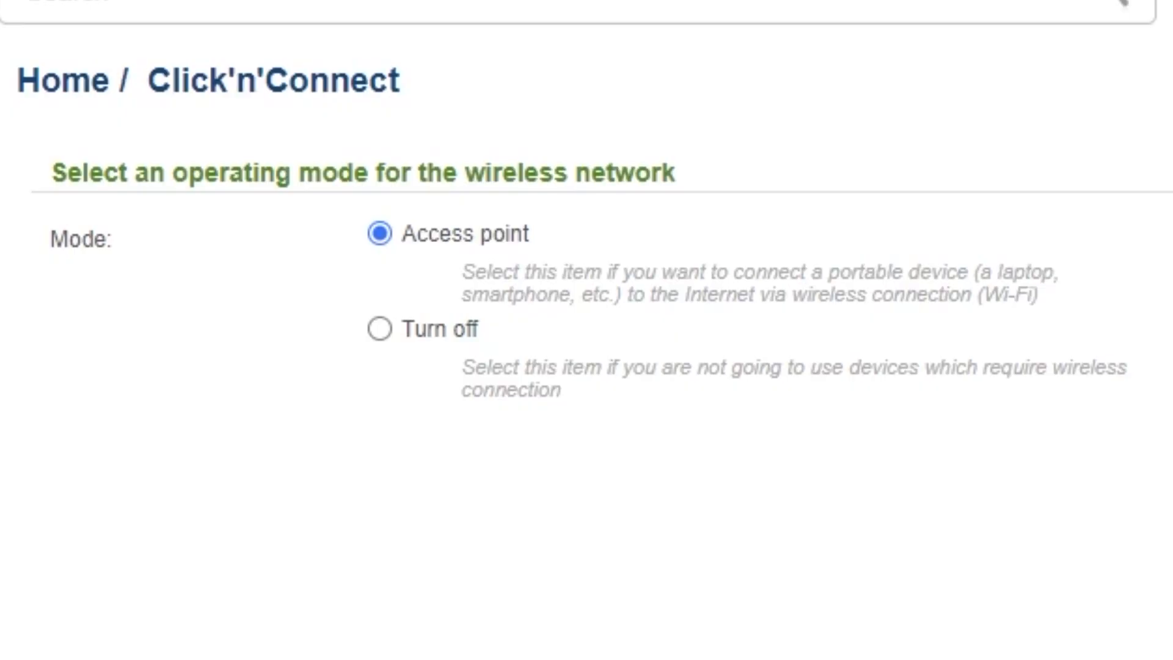
# Keep Access point mode and the SSID DIR-615.
pyautogui.click(916, 565)
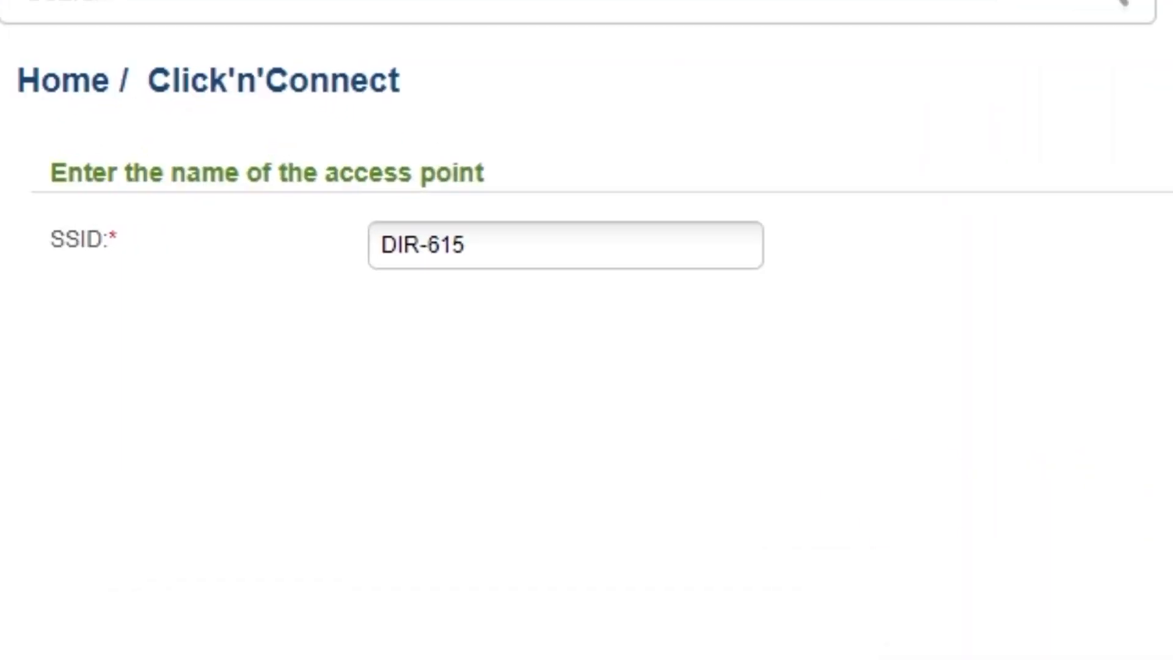
pyautogui.click(499, 239)
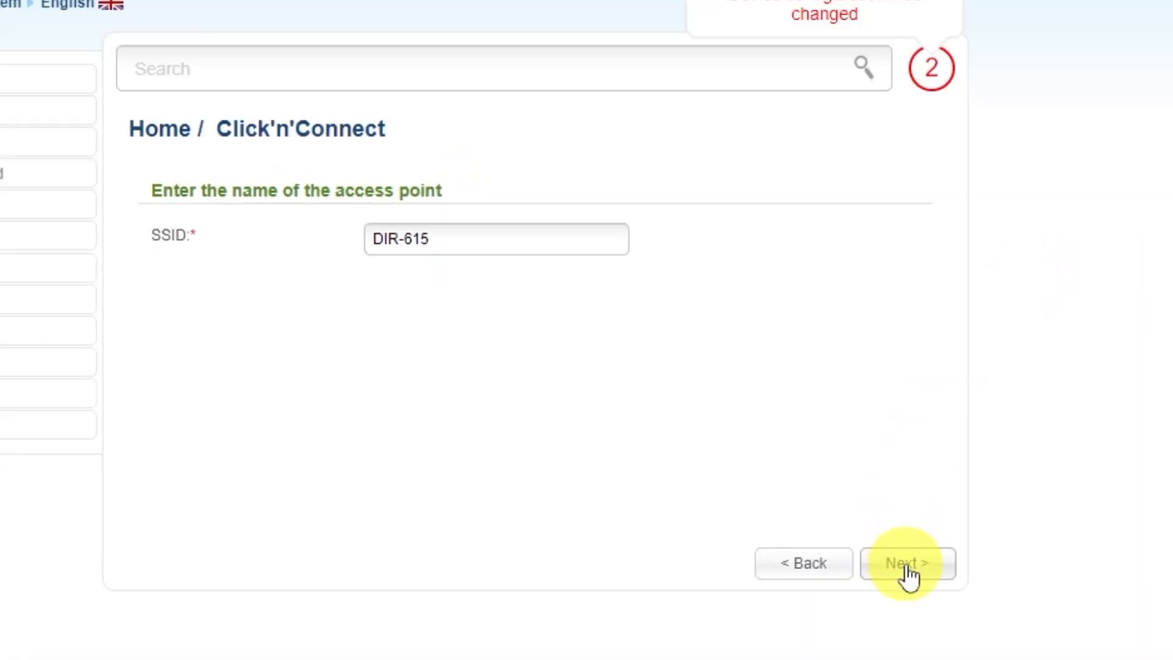
pyautogui.click(907, 565)
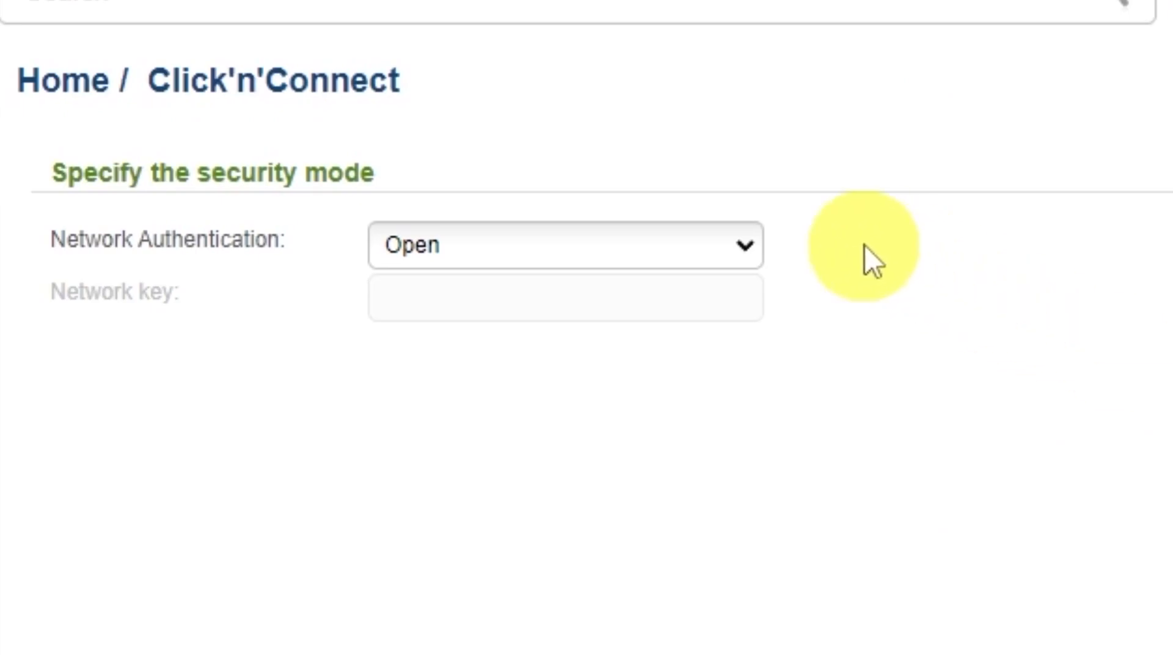
# Set Network Authentication to Protected with a network key and continue to the summary.
pyautogui.click(740, 251)
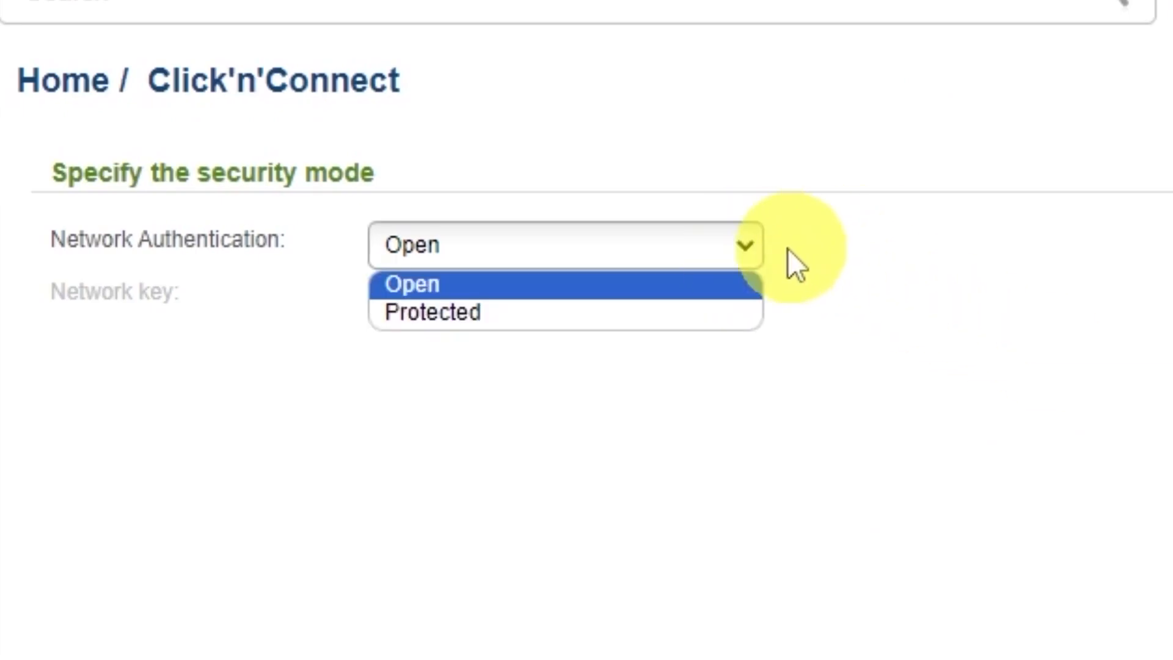
pyautogui.click(422, 317)
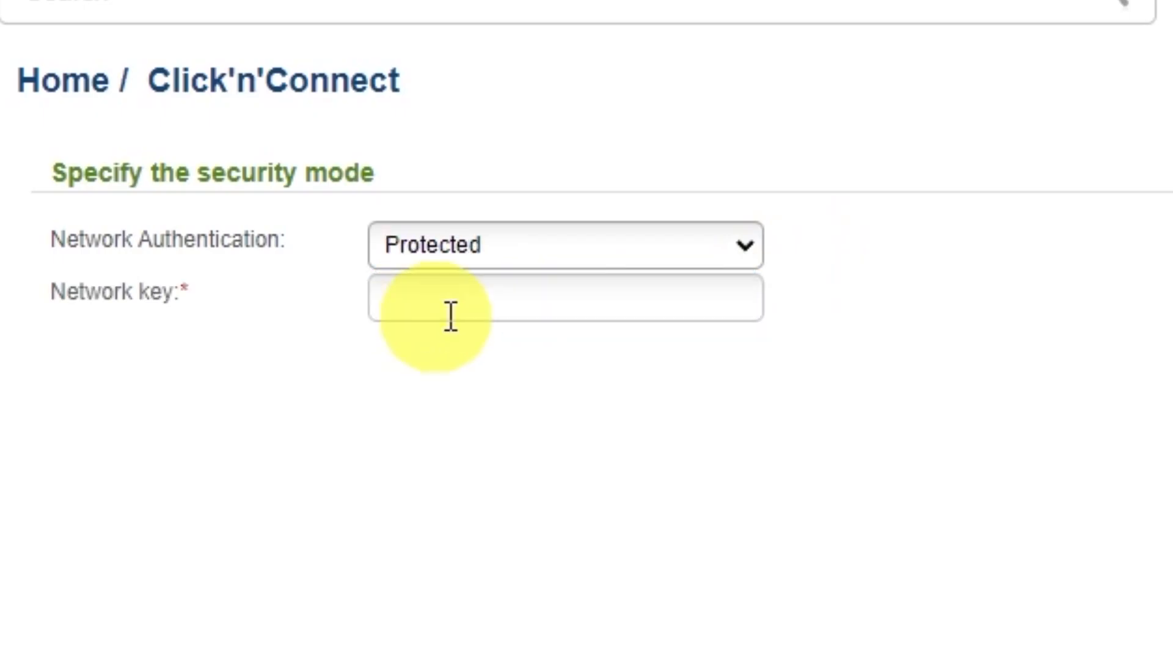
pyautogui.click(633, 296)
pyautogui.write('123456789')
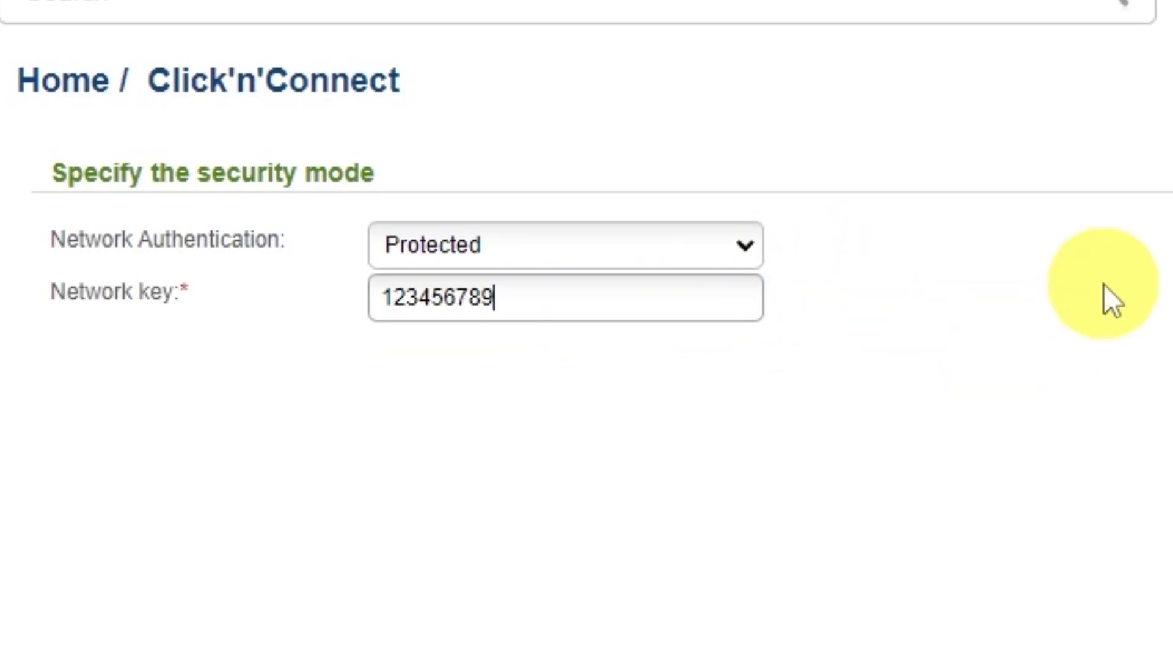
pyautogui.click(922, 562)
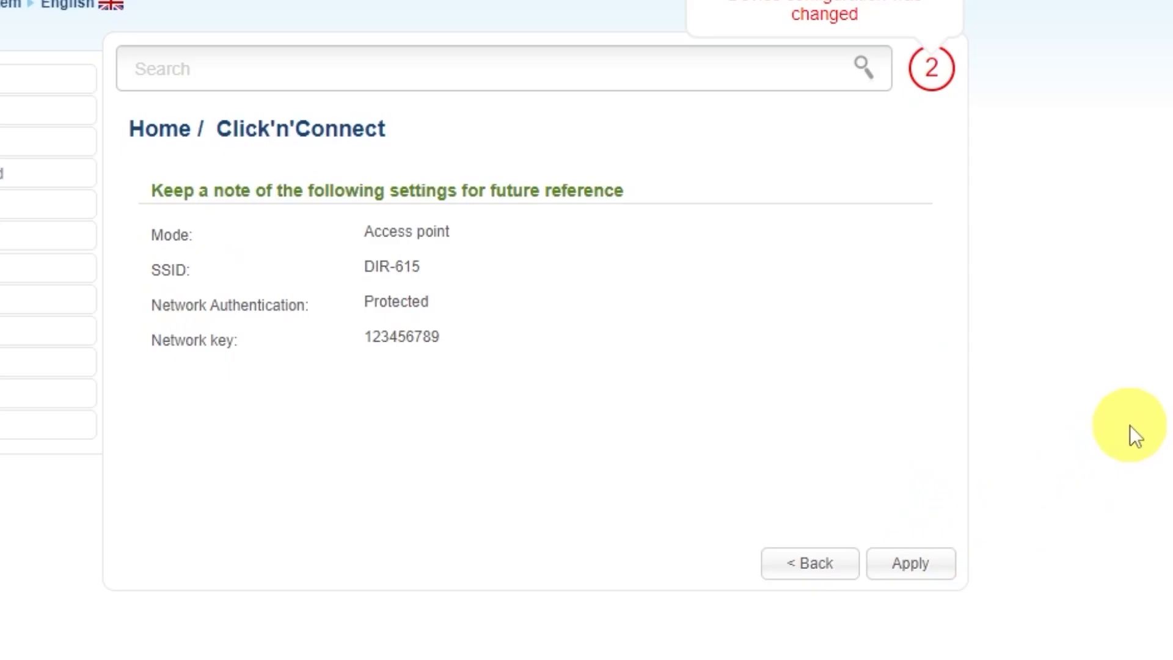
# Apply the Wi-Fi settings, skip IPTV port setup, and confirm the setup-complete alert.
pyautogui.click(942, 555)
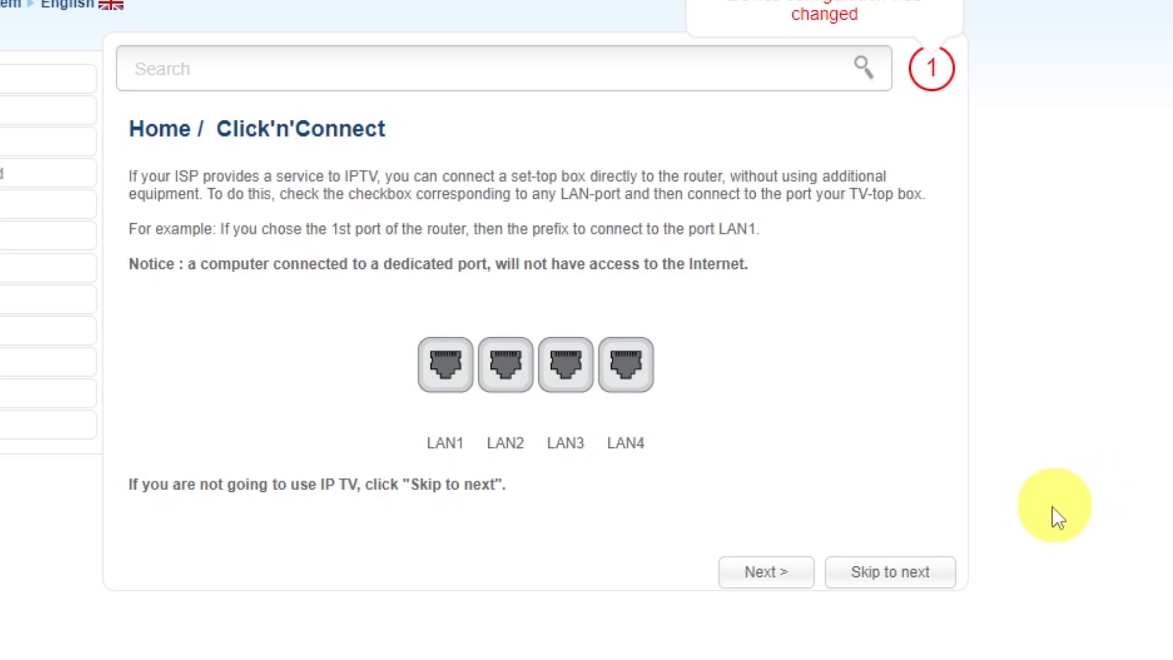
pyautogui.click(891, 559)
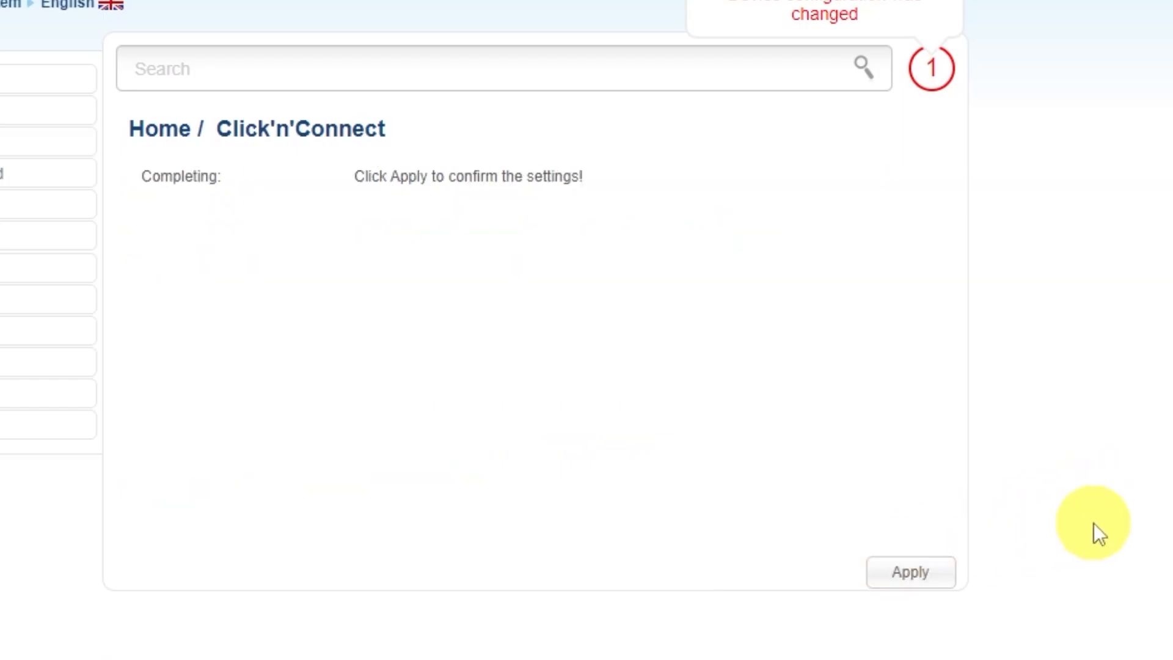
pyautogui.click(908, 571)
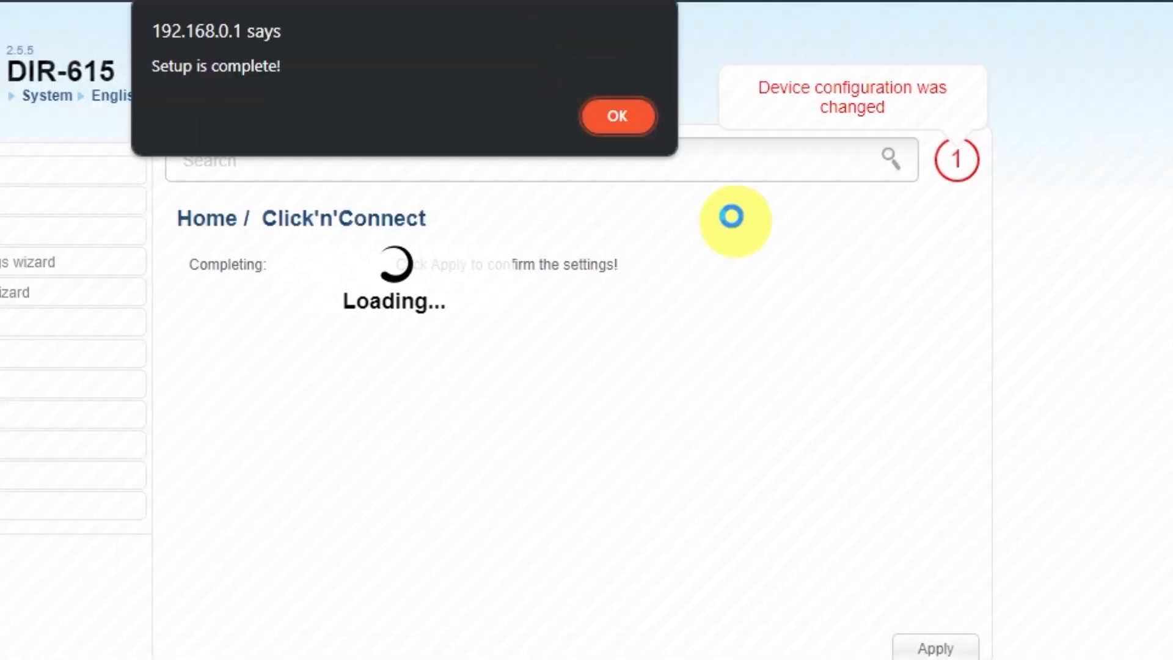
pyautogui.click(629, 121)
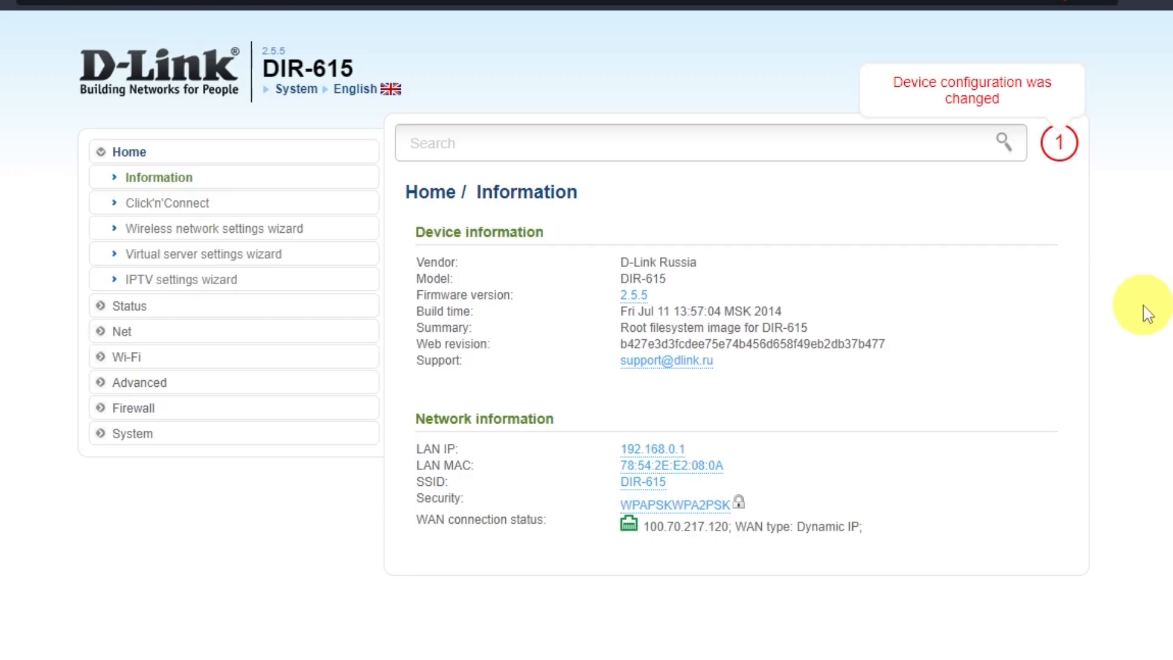
# Save the router configuration under System > Configuration, then reboot and confirm.
pyautogui.click(143, 434)
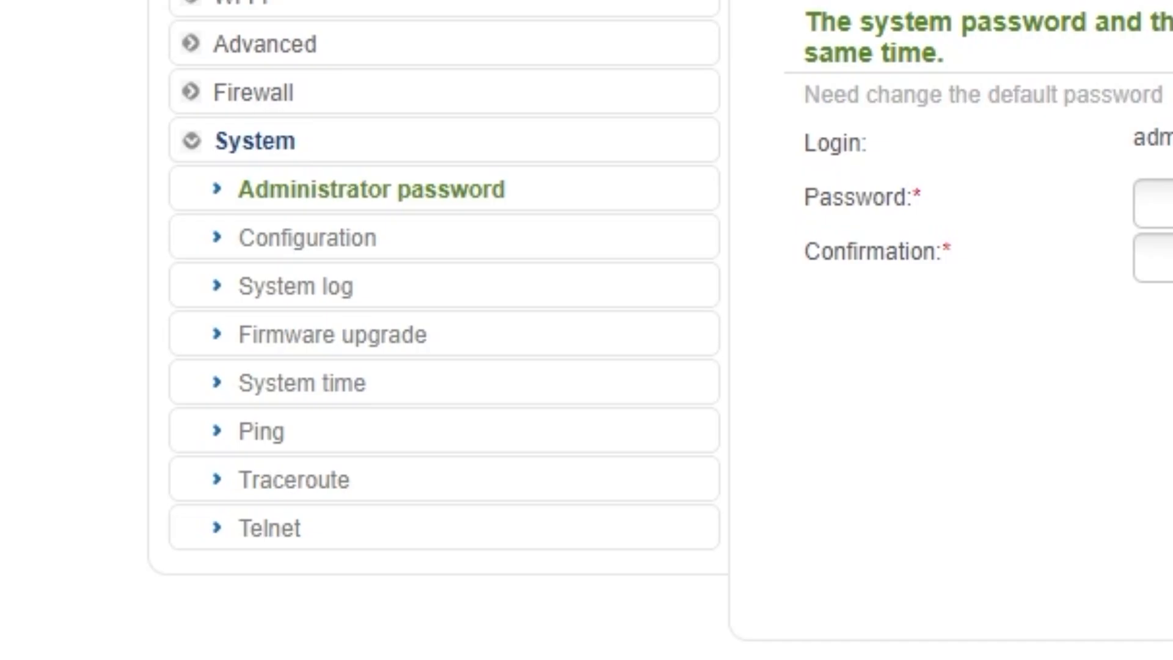
pyautogui.click(312, 240)
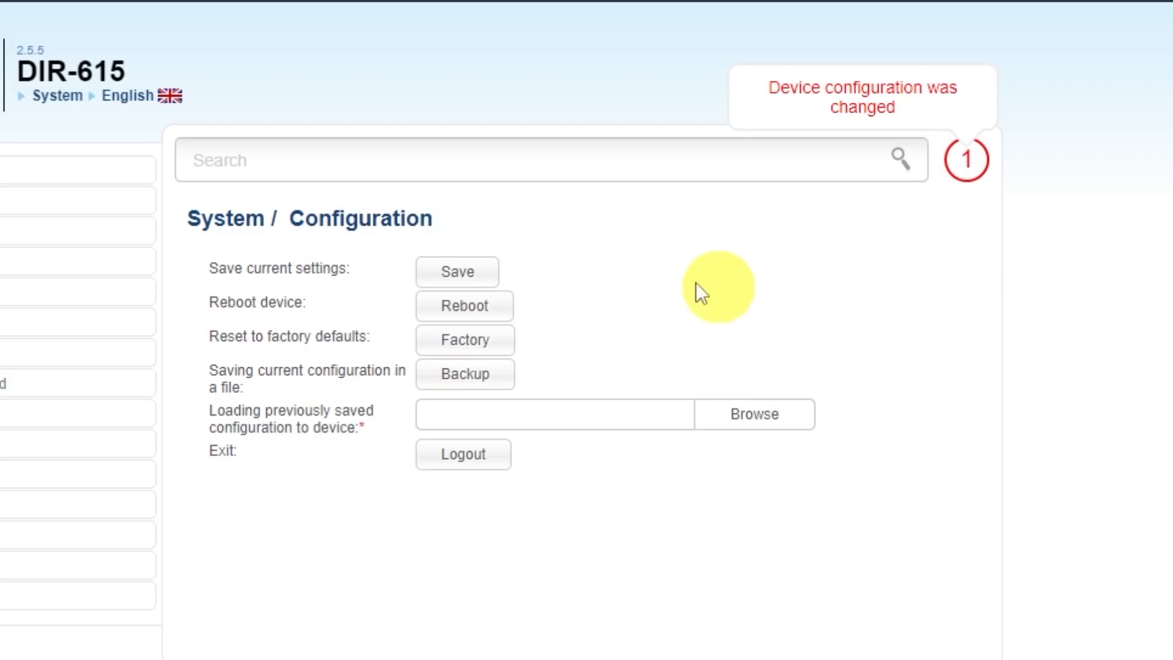
pyautogui.click(456, 272)
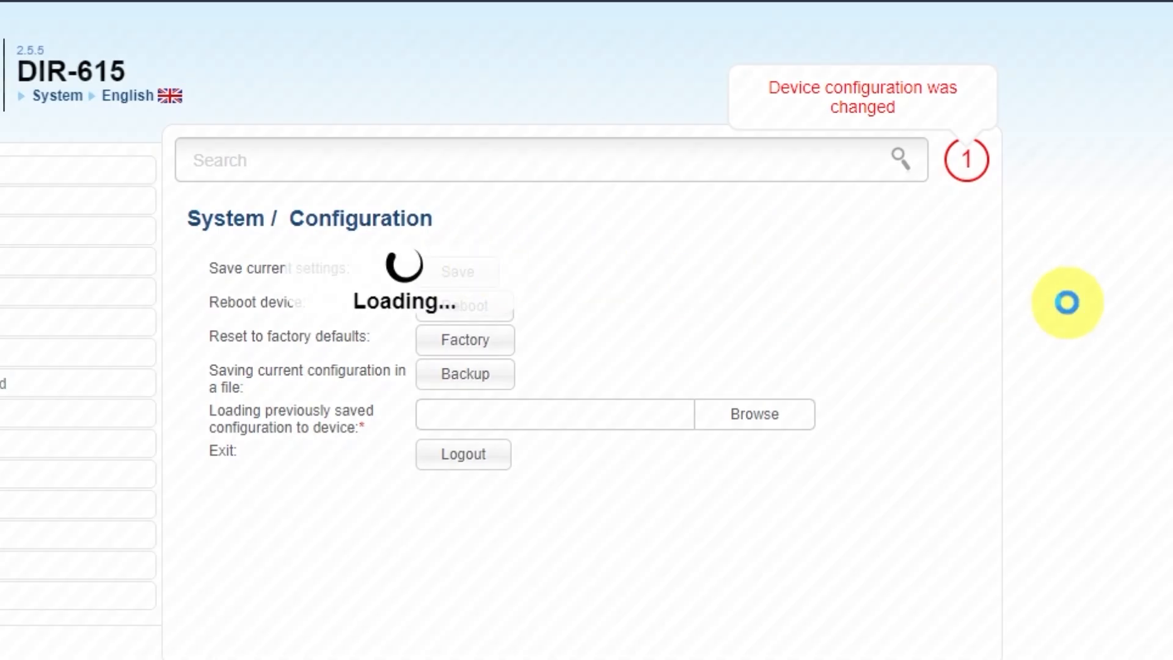
pyautogui.click(613, 116)
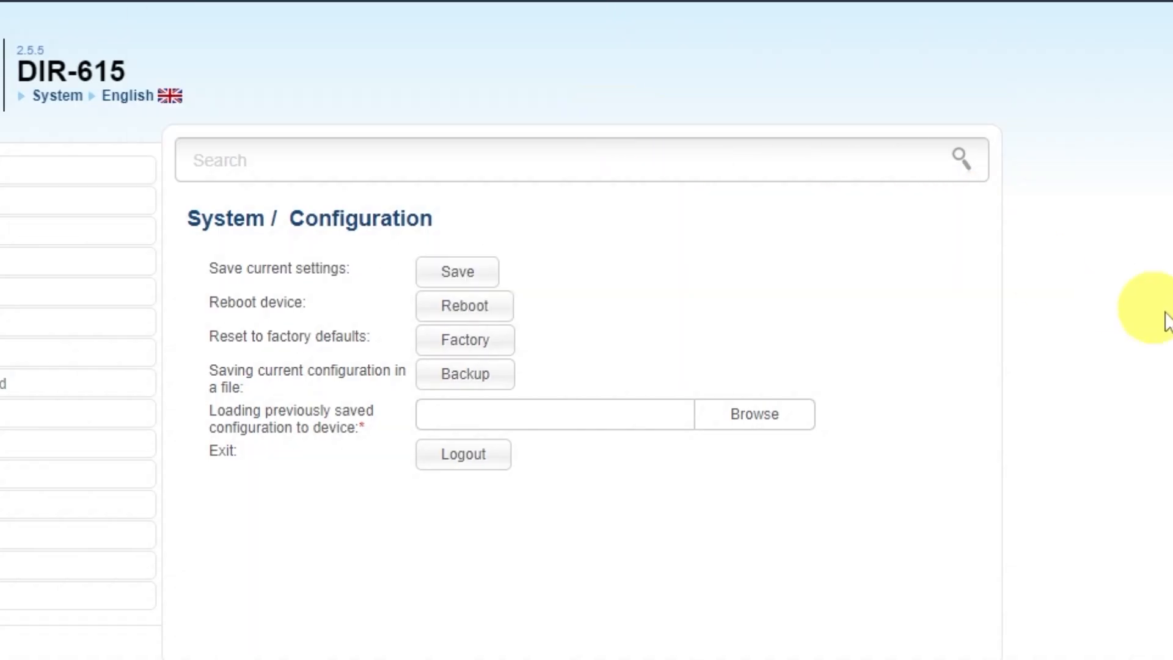
pyautogui.click(495, 313)
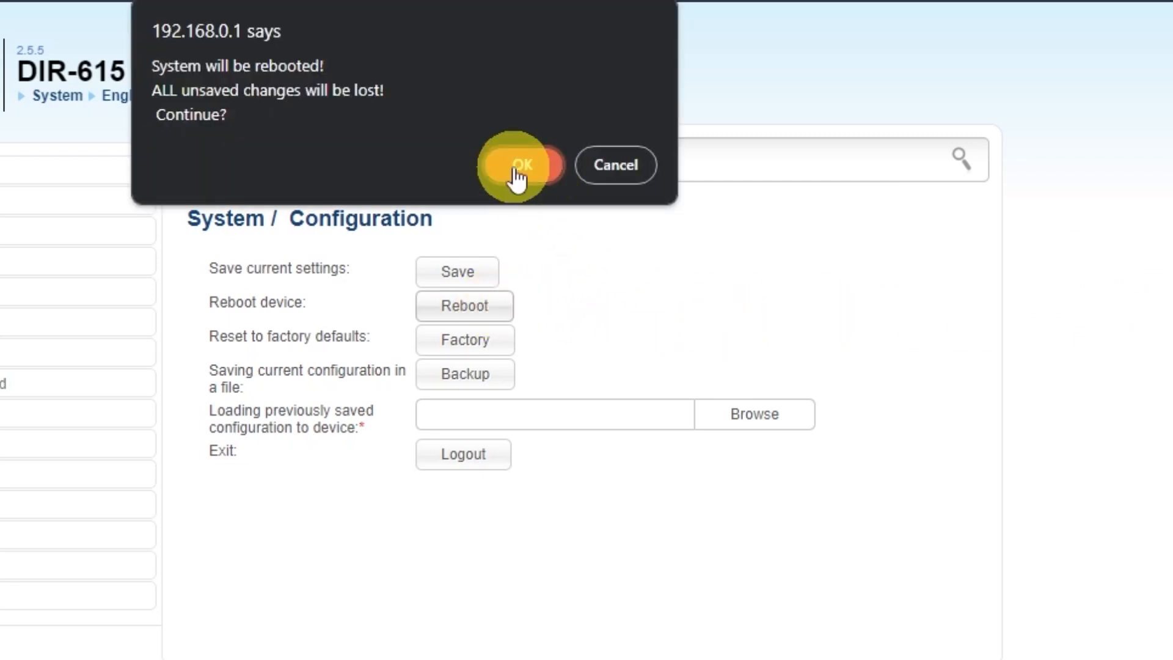
pyautogui.click(521, 180)
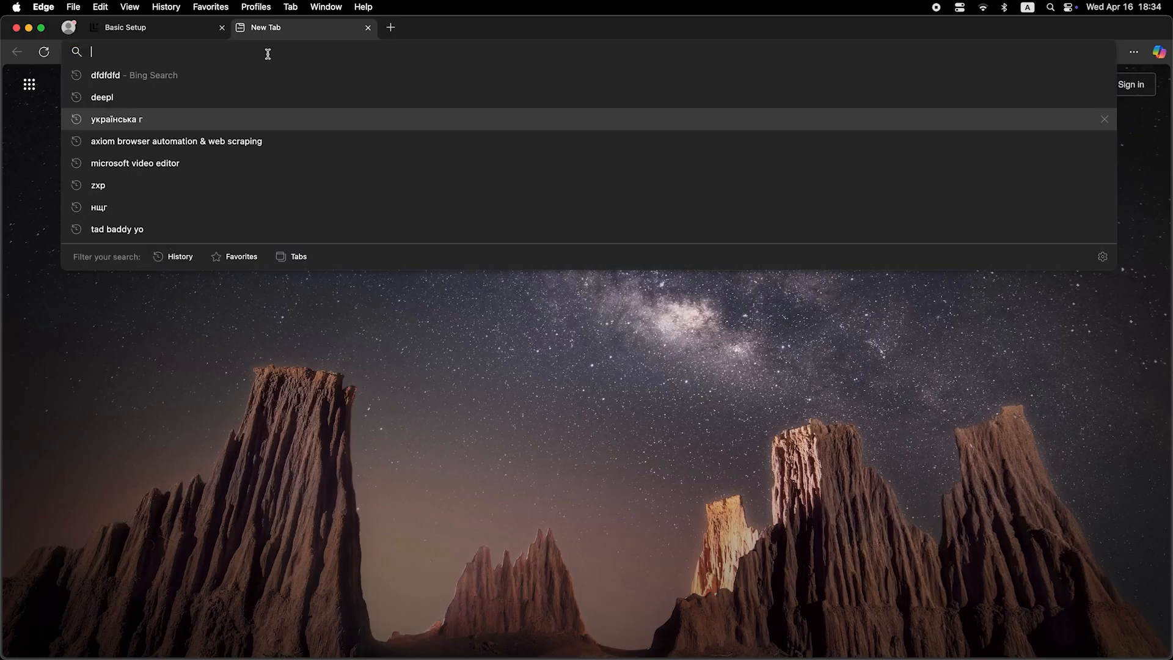
# Search 'dfdfdfdf' from a new Edge tab's address bar to confirm the internet connection works.
pyautogui.write('dfdfdfdf')
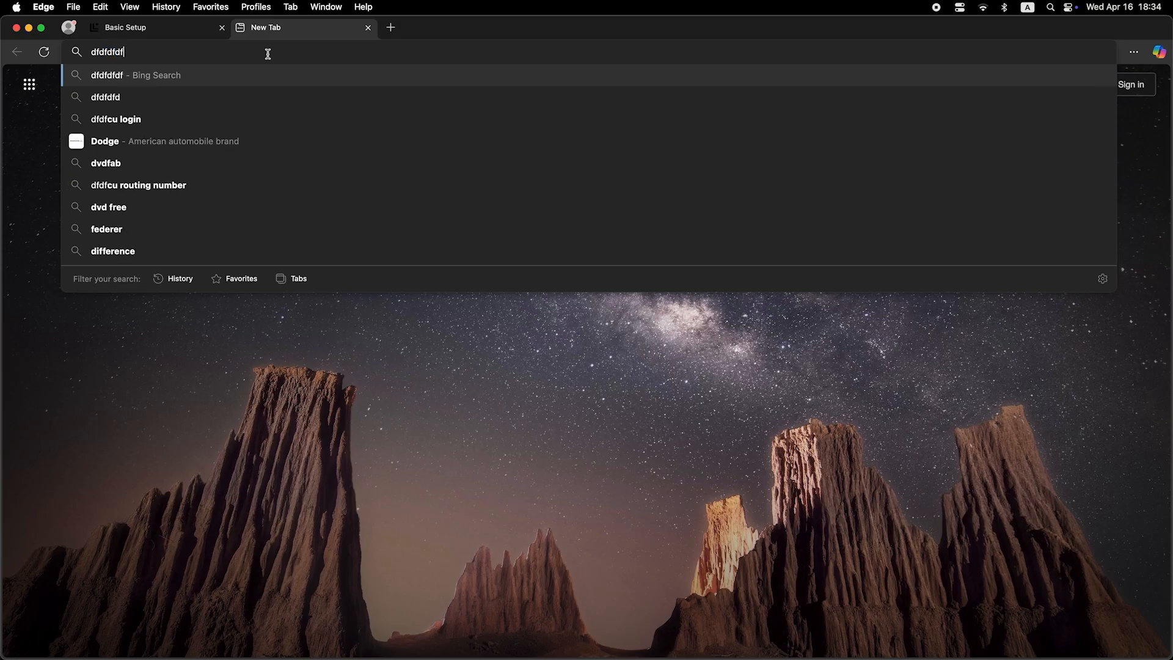
pyautogui.press('Return')
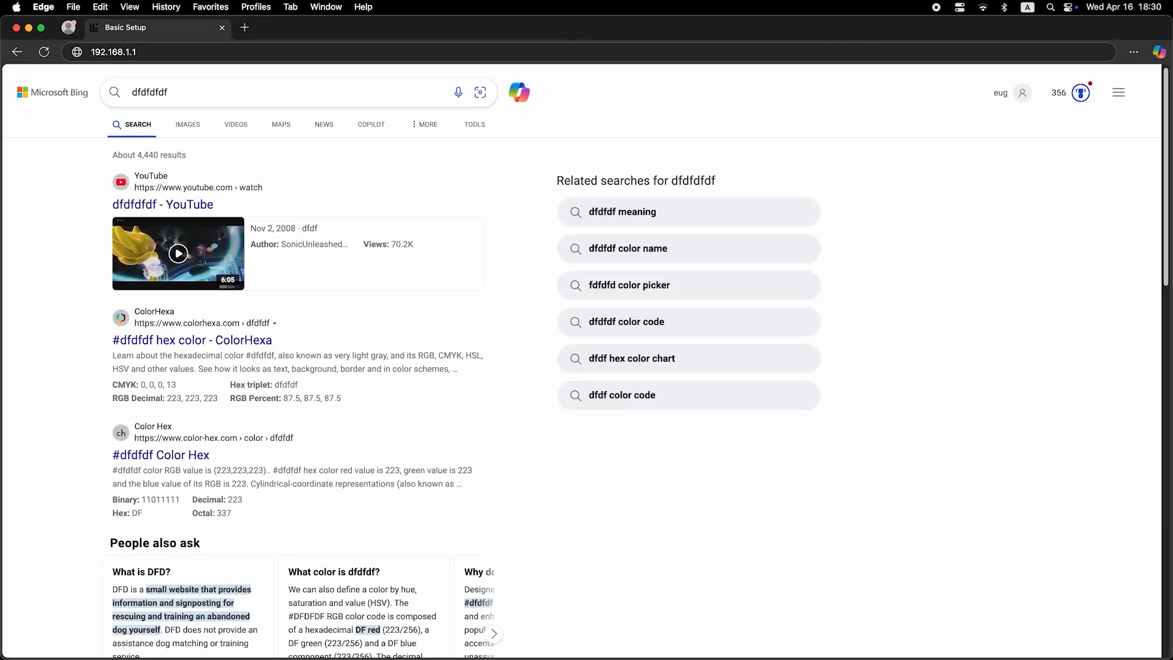